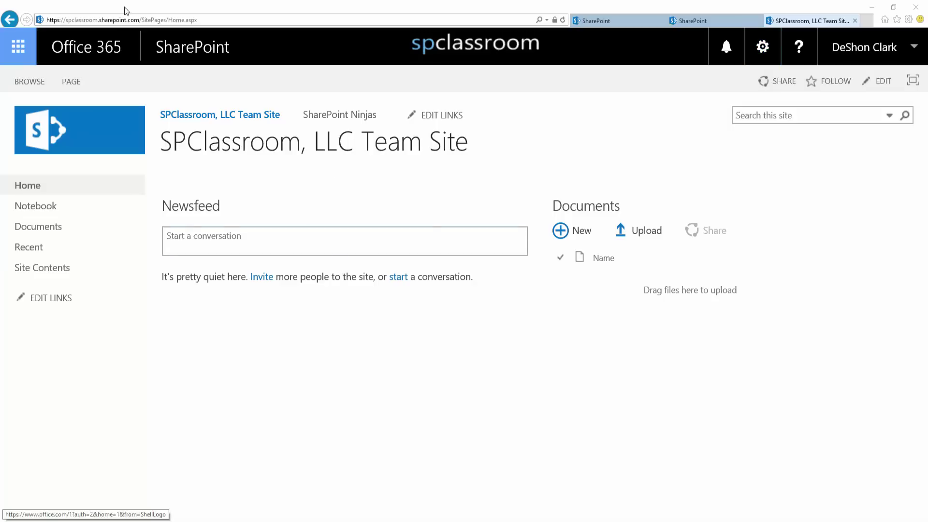
# Review the team site's content types in Site settings
pyautogui.click(763, 47)
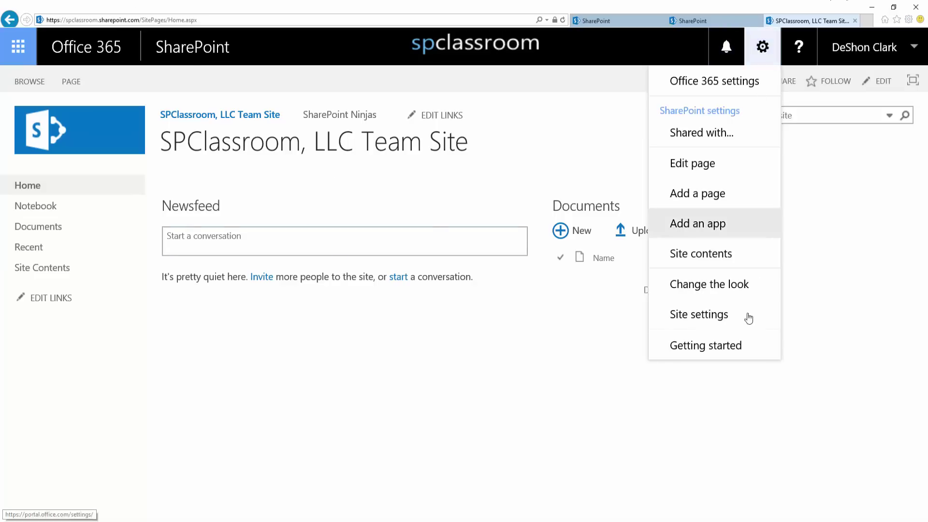
pyautogui.click(719, 315)
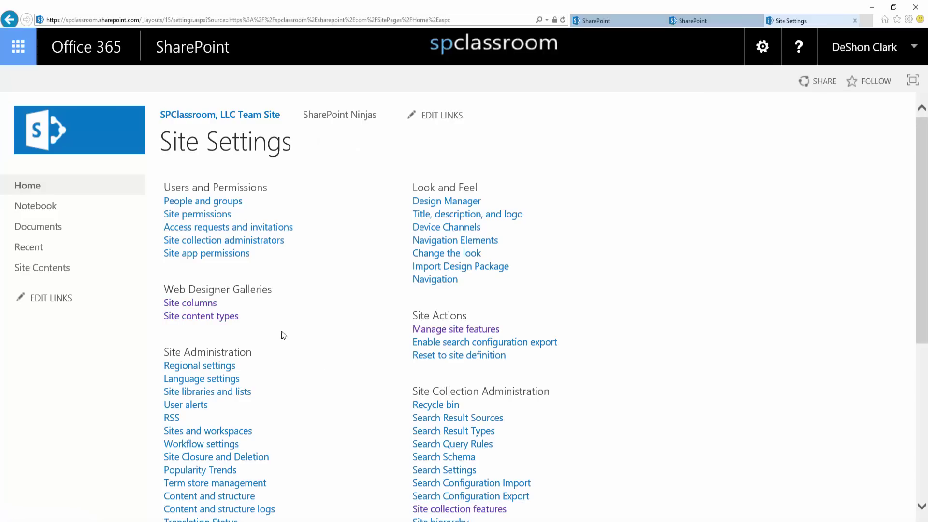
pyautogui.click(224, 316)
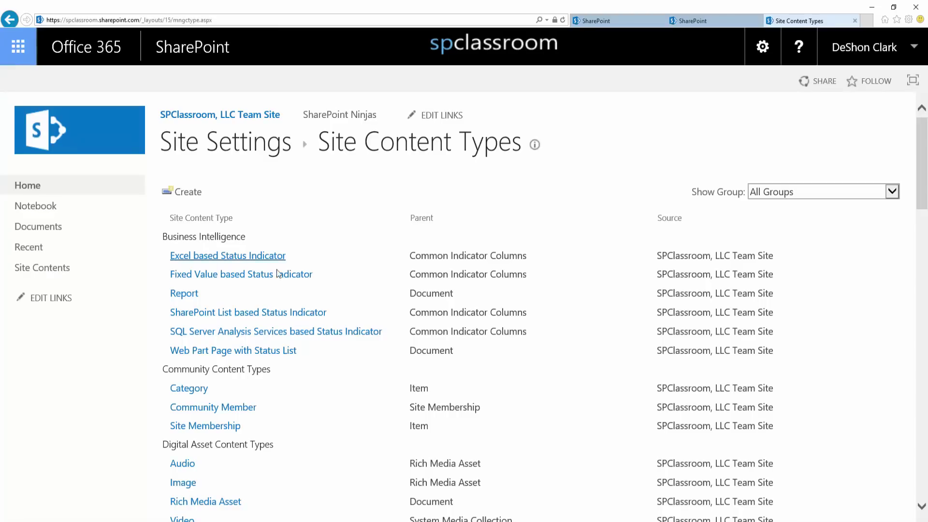
pyautogui.scroll(-20, 357, 285)
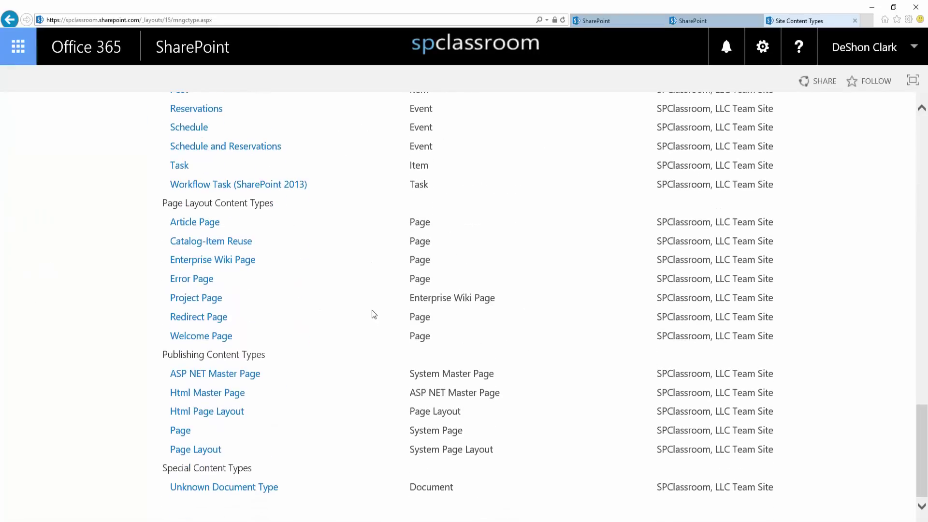
pyautogui.scroll(20, 372, 310)
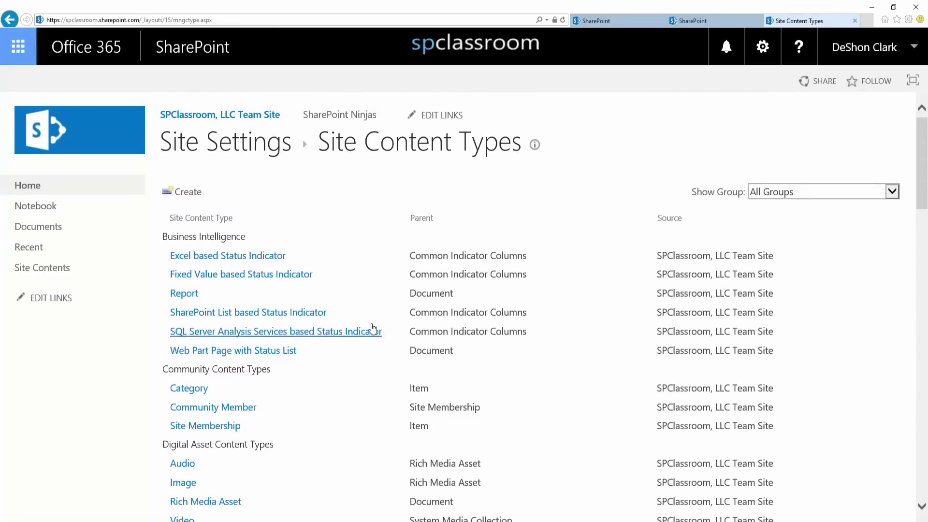
pyautogui.scroll(-4, 372, 319)
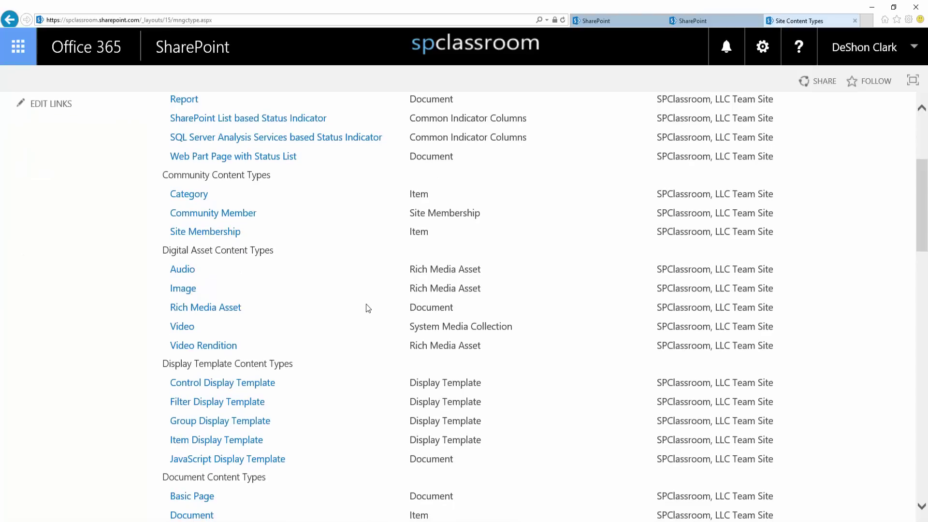
# Open the SharePoint Ninjas subsite from the Subsites list in Site contents
pyautogui.click(763, 47)
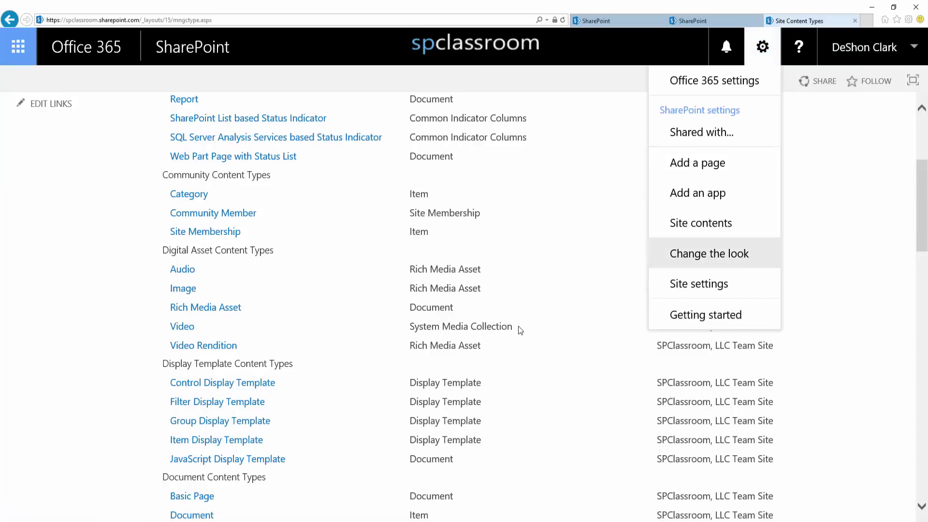
pyautogui.click(720, 223)
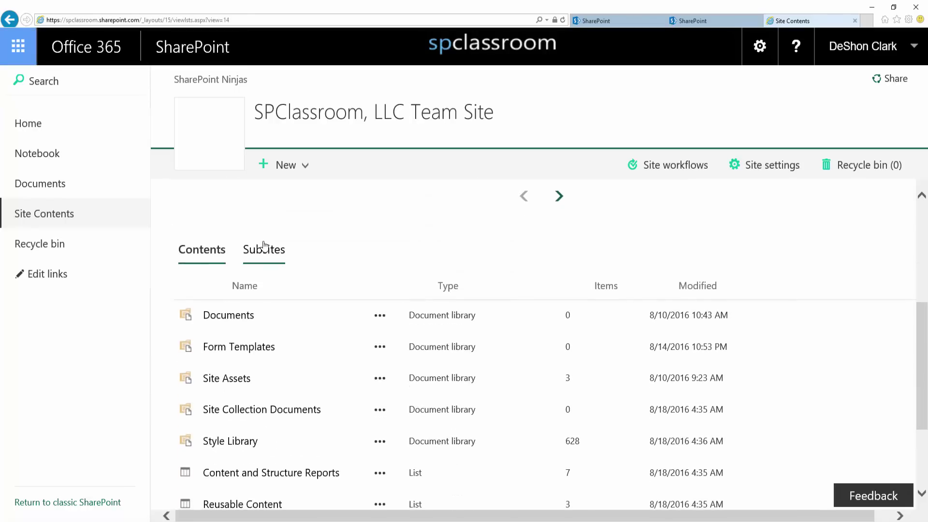
pyautogui.click(263, 249)
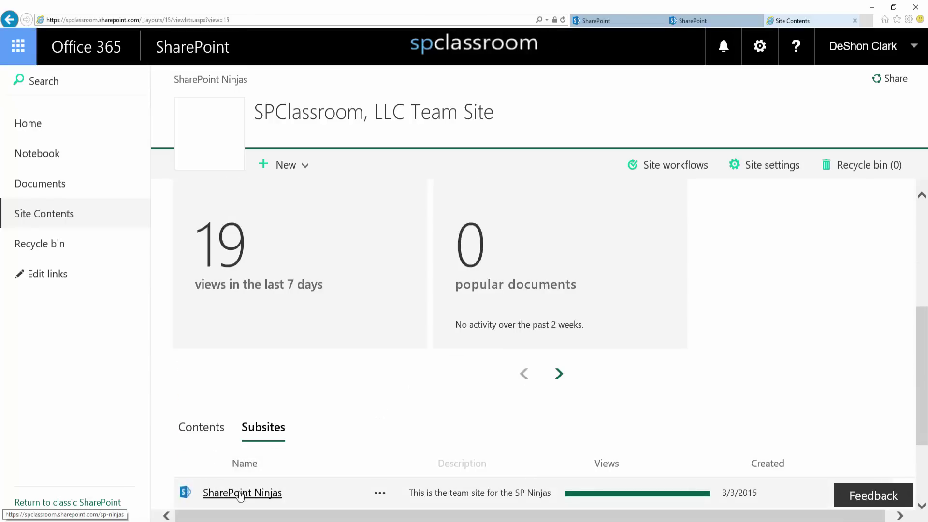
pyautogui.click(241, 494)
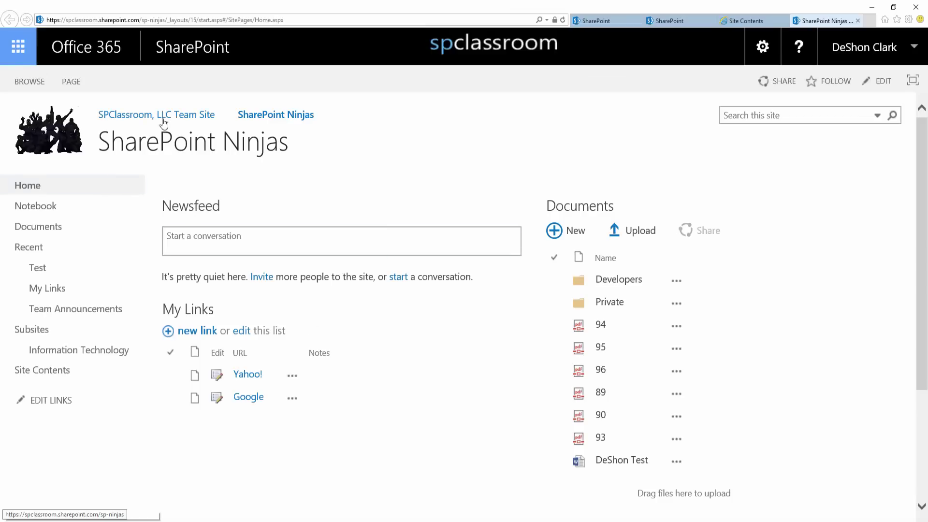
# Open the SharePoint Ninjas subsite's Site Content Types page from Site settings
pyautogui.click(764, 48)
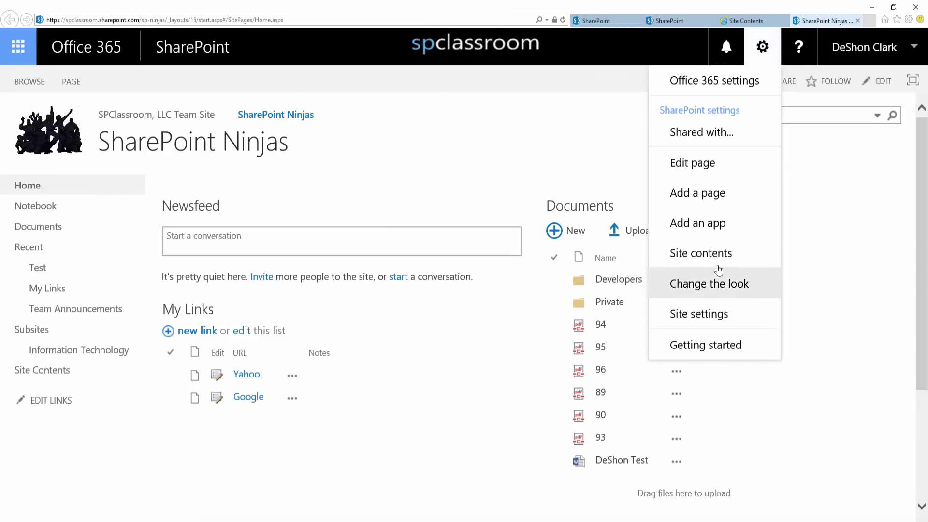
pyautogui.click(723, 313)
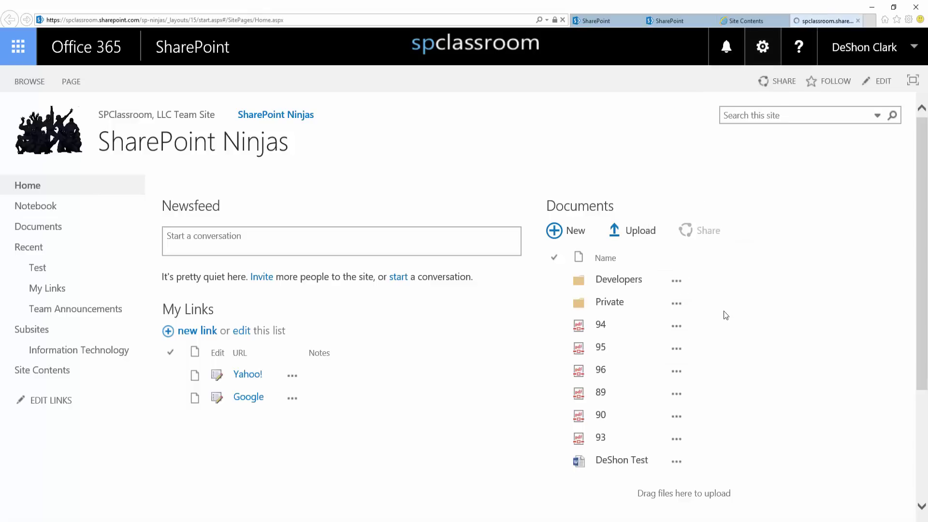
pyautogui.click(215, 290)
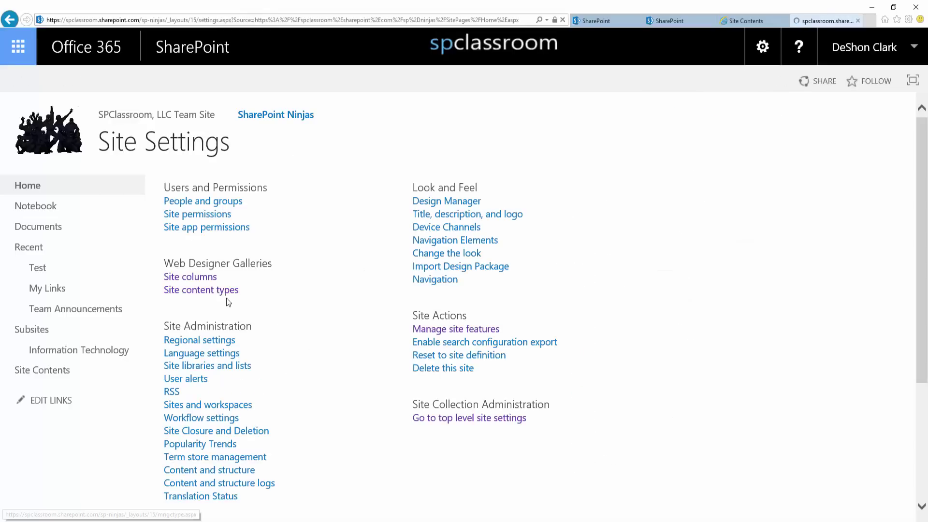
pyautogui.scroll(-3, 231, 297)
pyautogui.scroll(-5, 387, 305)
pyautogui.scroll(8, 532, 310)
pyautogui.scroll(-3, 755, 321)
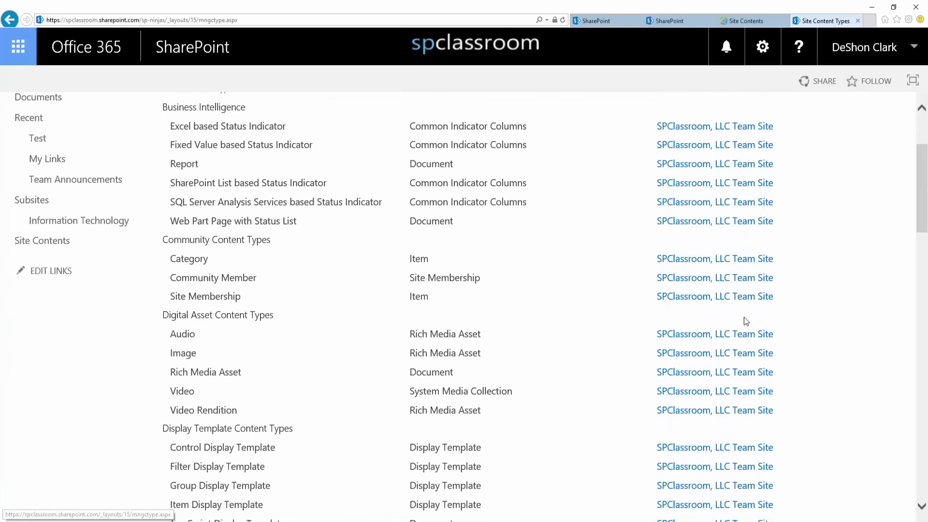
# Scroll through the content types inherited from SPClassroom, LLC Team Site
pyautogui.scroll(-7, 750, 320)
pyautogui.scroll(-5, 752, 319)
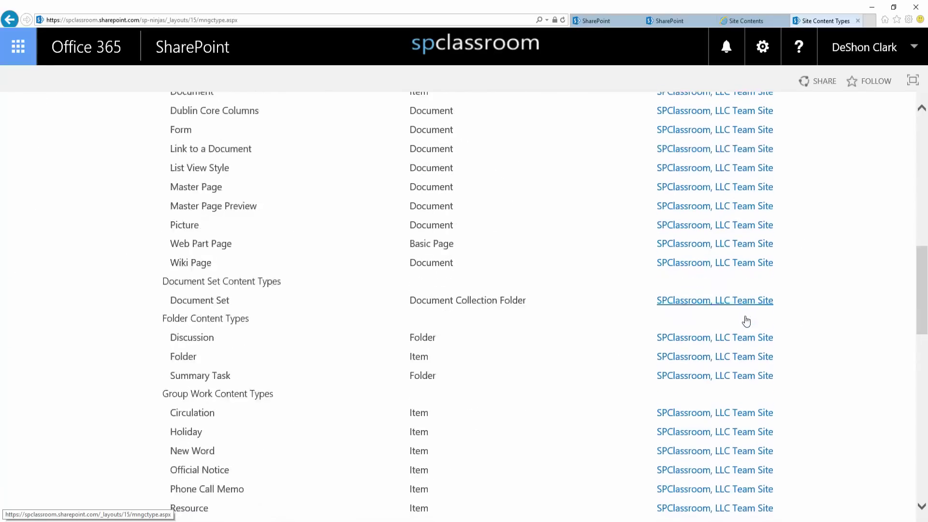
pyautogui.scroll(1, 748, 320)
pyautogui.scroll(12, 748, 319)
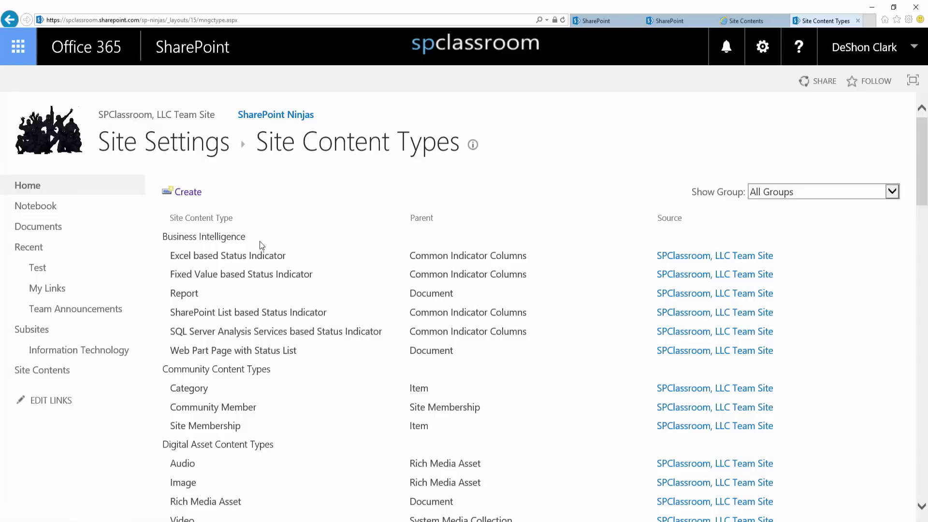
pyautogui.scroll(-3, 256, 218)
pyautogui.scroll(3, 252, 218)
pyautogui.scroll(-20, 306, 206)
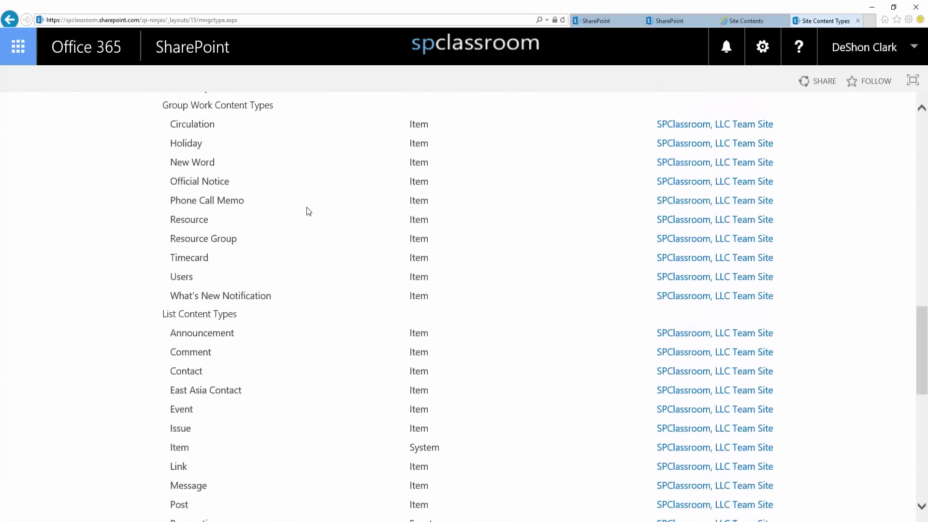
pyautogui.scroll(20, 308, 205)
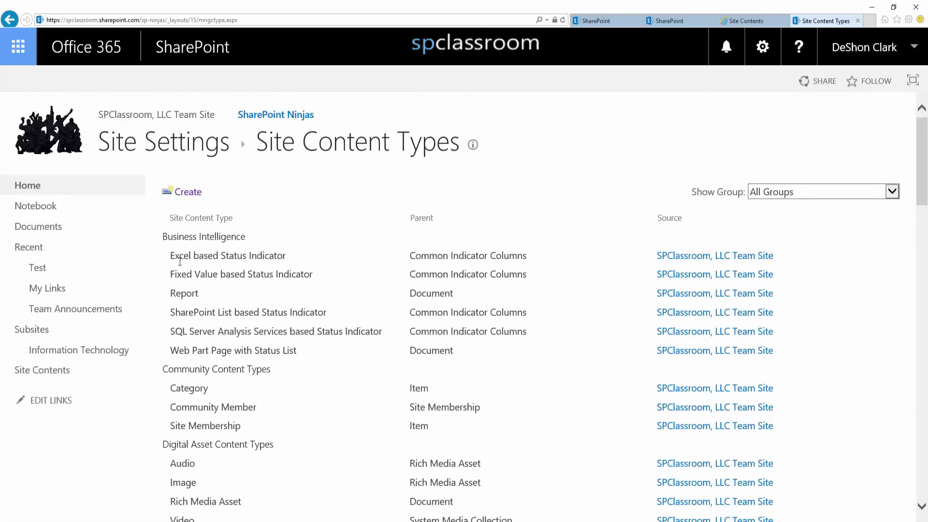
pyautogui.click(43, 228)
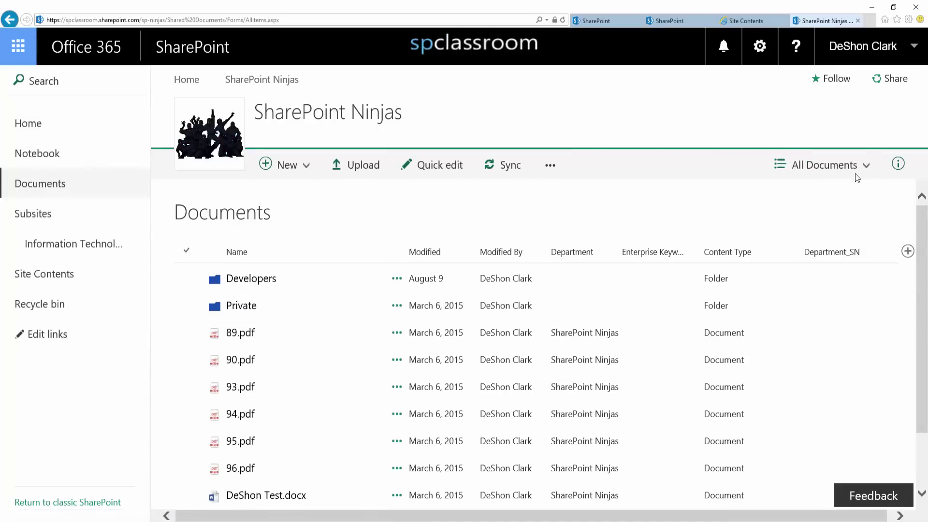
pyautogui.click(760, 53)
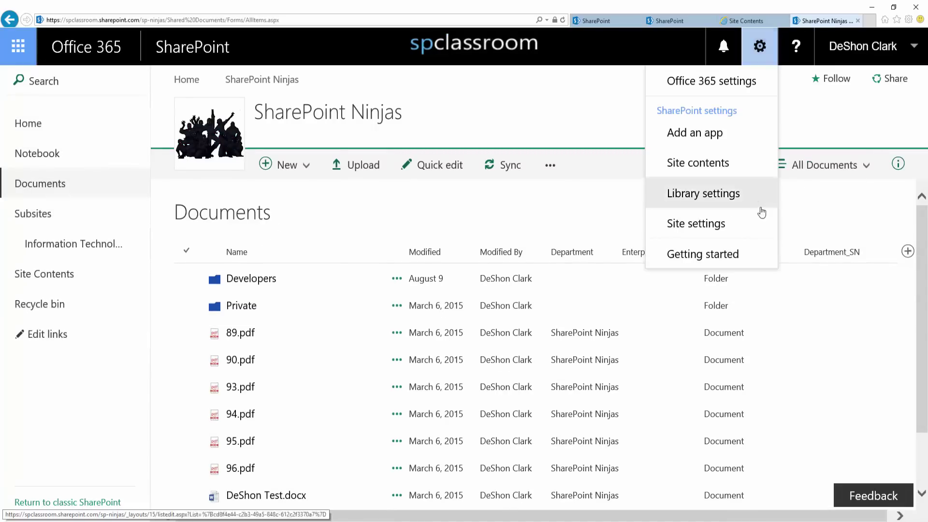
pyautogui.click(724, 201)
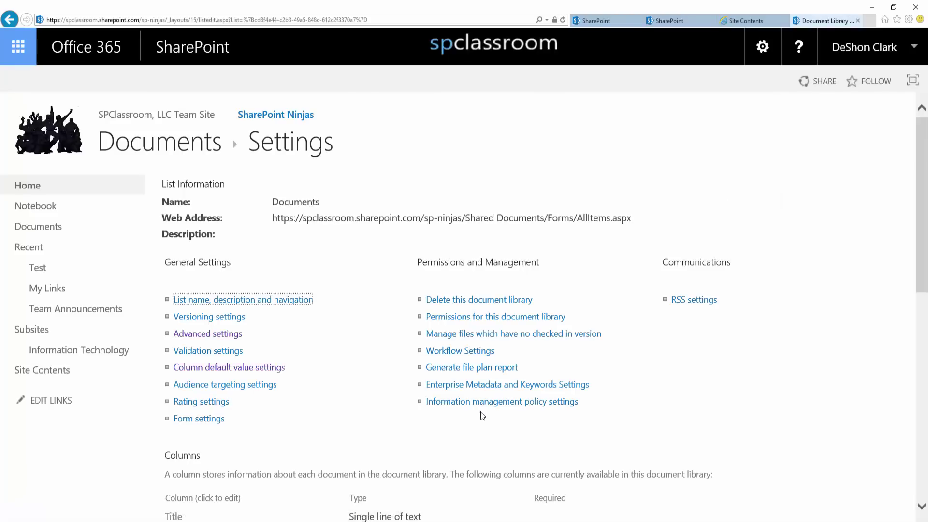
pyautogui.scroll(-4, 482, 415)
pyautogui.scroll(-4, 466, 386)
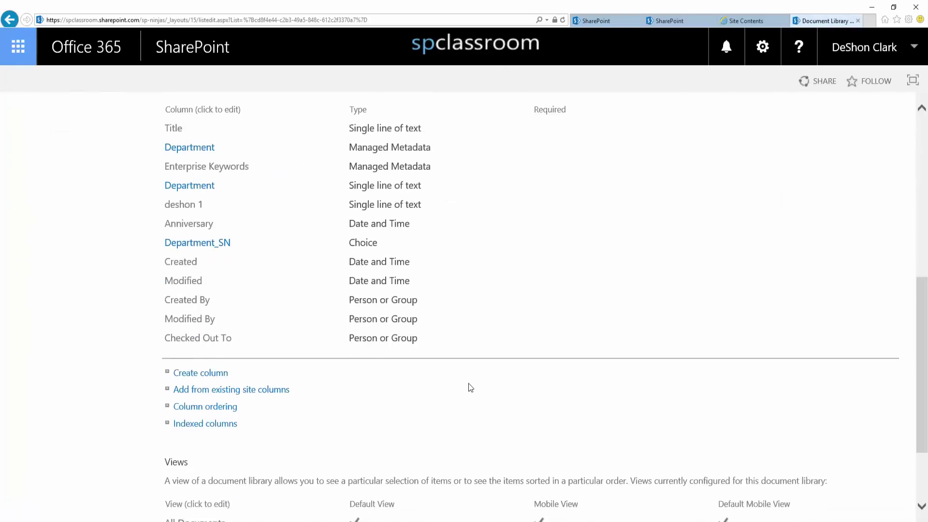
pyautogui.scroll(3, 471, 387)
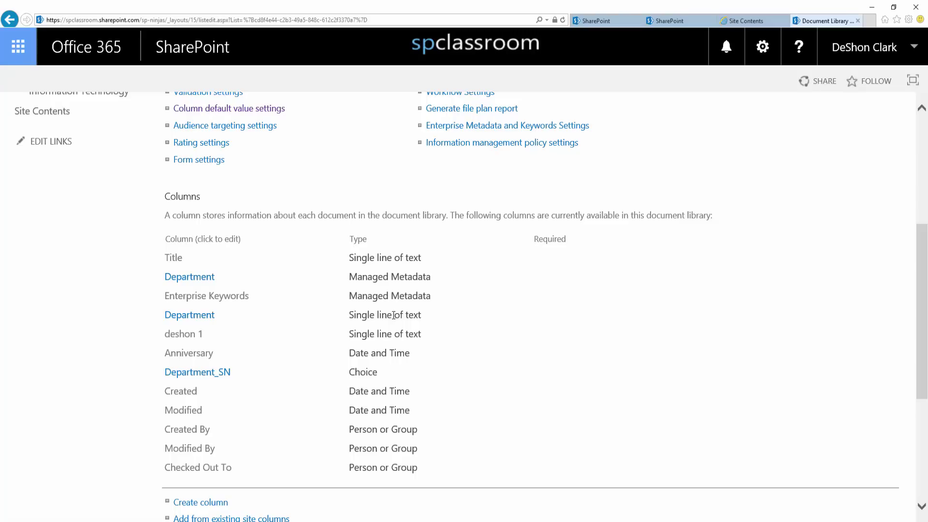
pyautogui.scroll(-2, 691, 374)
pyautogui.scroll(3, 697, 367)
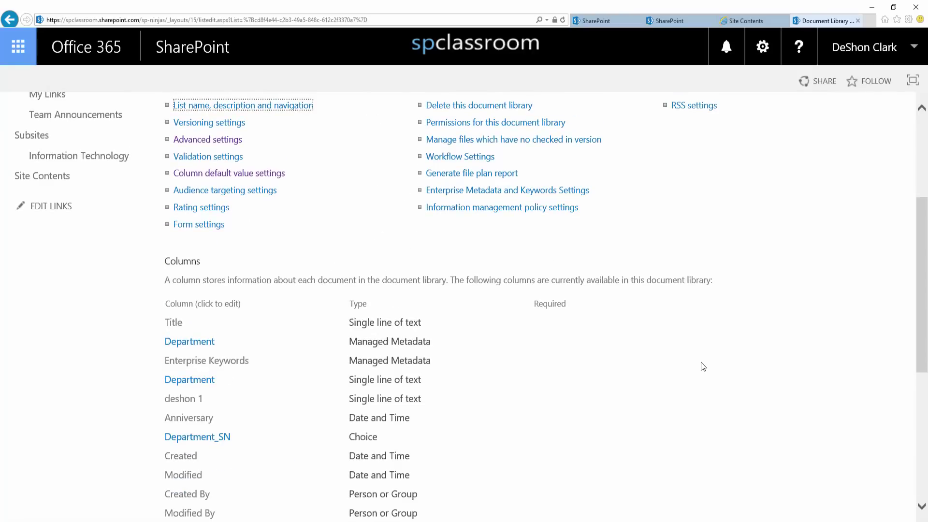
pyautogui.scroll(3, 701, 363)
pyautogui.scroll(-2, 718, 353)
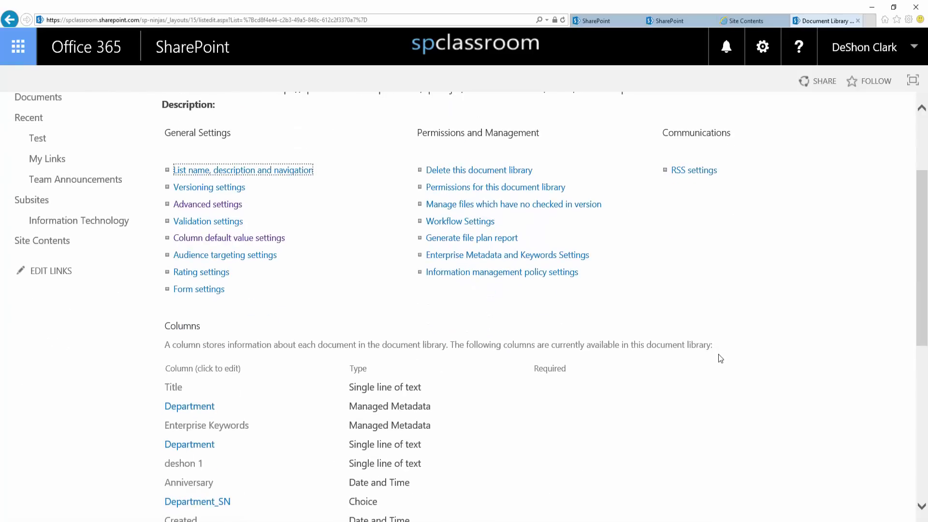
pyautogui.scroll(-4, 719, 358)
pyautogui.scroll(5, 312, 221)
# Set Allow management of content types to Yes in the library's Advanced settings
pyautogui.click(208, 270)
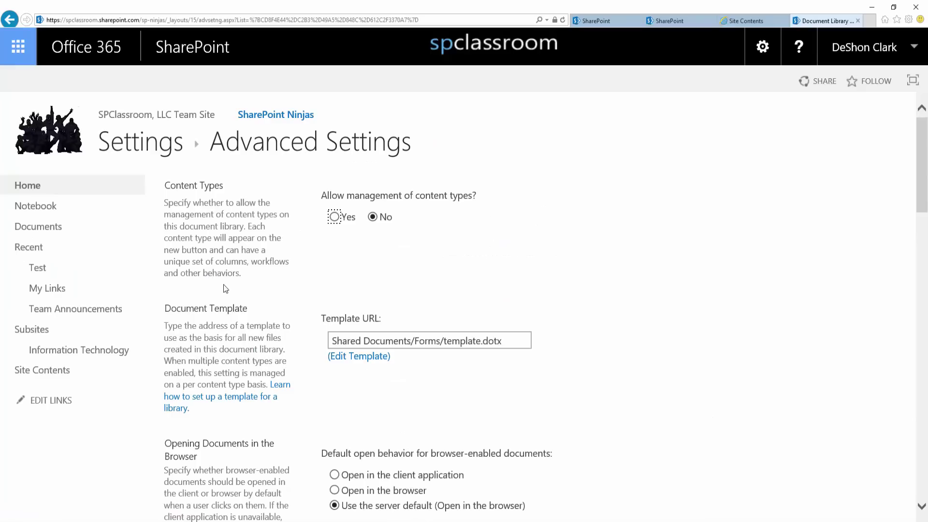
pyautogui.click(333, 217)
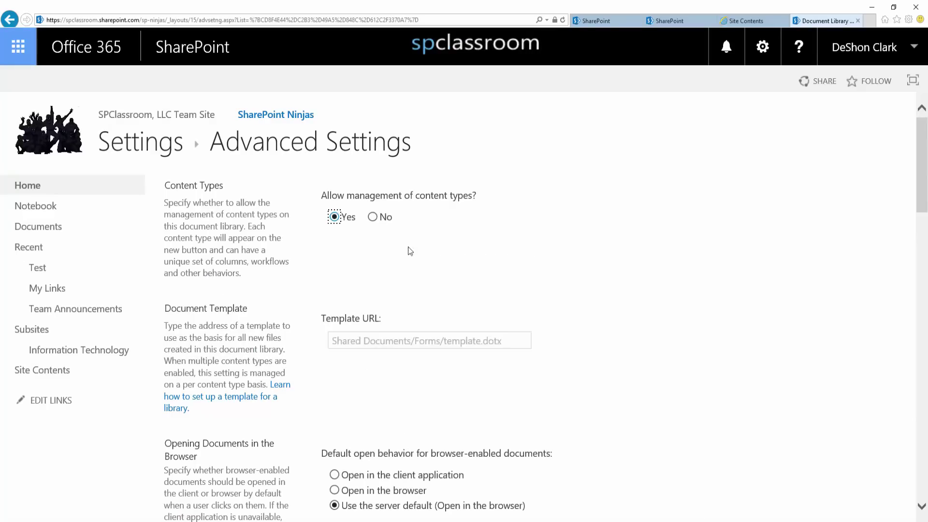
pyautogui.scroll(-20, 562, 287)
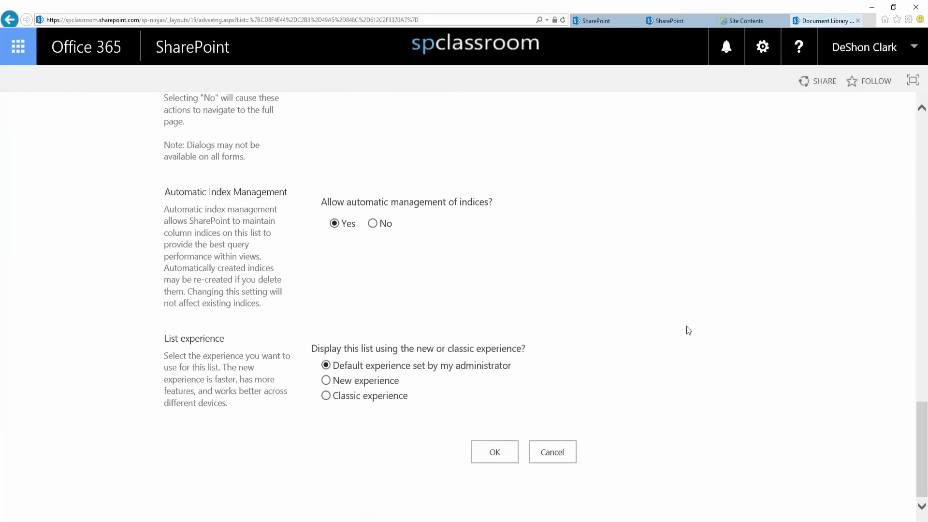
pyautogui.click(492, 454)
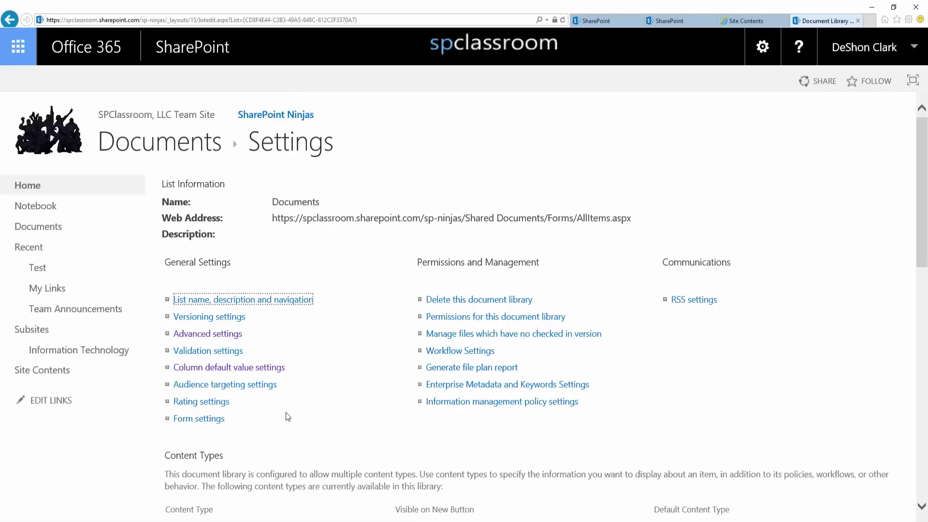
# Check which content types use the Anniversary and Created columns, then return to Documents
pyautogui.scroll(-4, 299, 402)
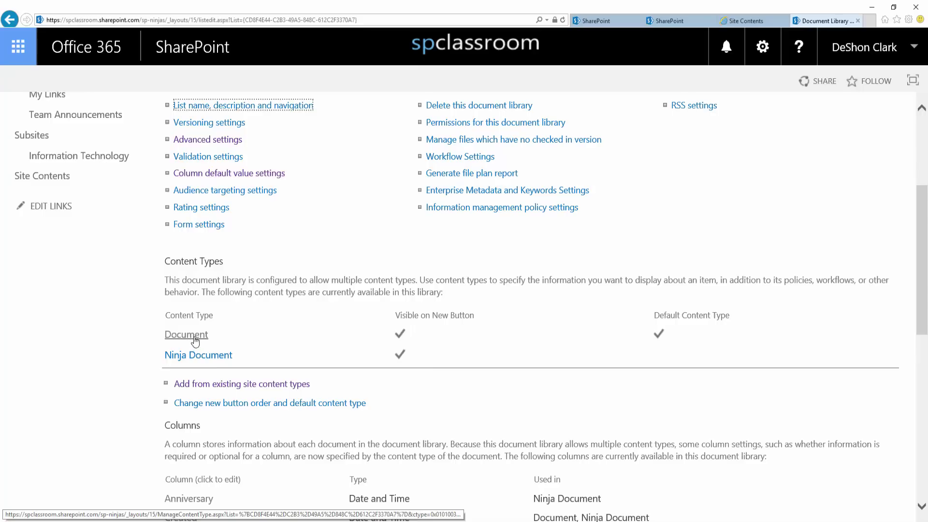
pyautogui.scroll(-8, 271, 339)
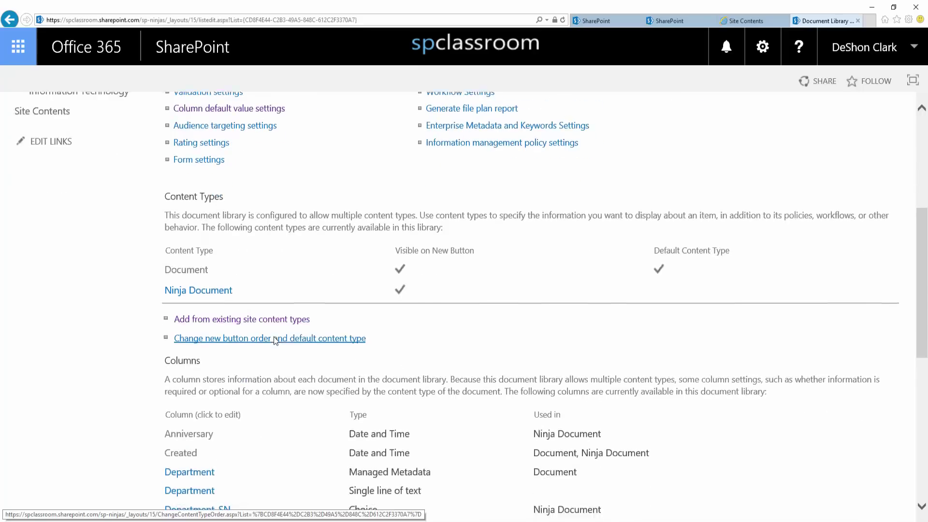
pyautogui.scroll(1, 278, 338)
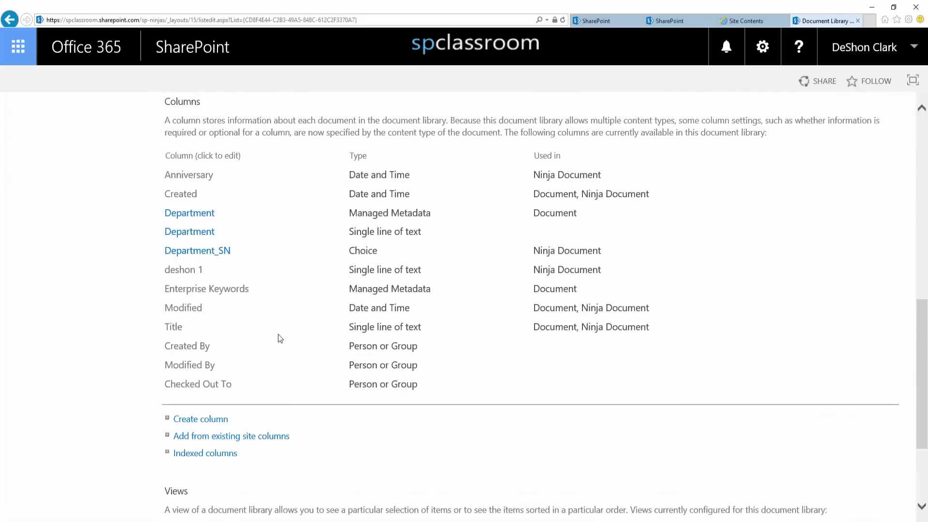
pyautogui.scroll(2, 279, 335)
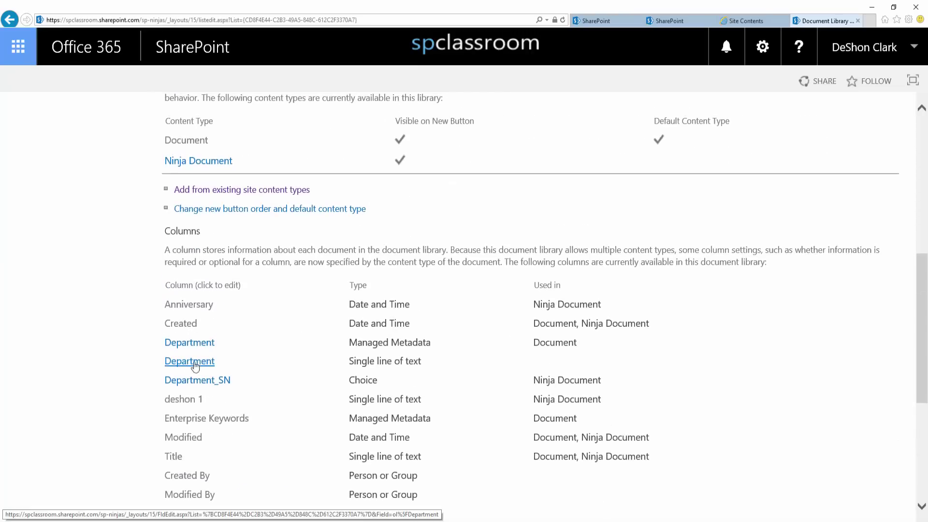
pyautogui.tripleClick(542, 304)
pyautogui.click(588, 325)
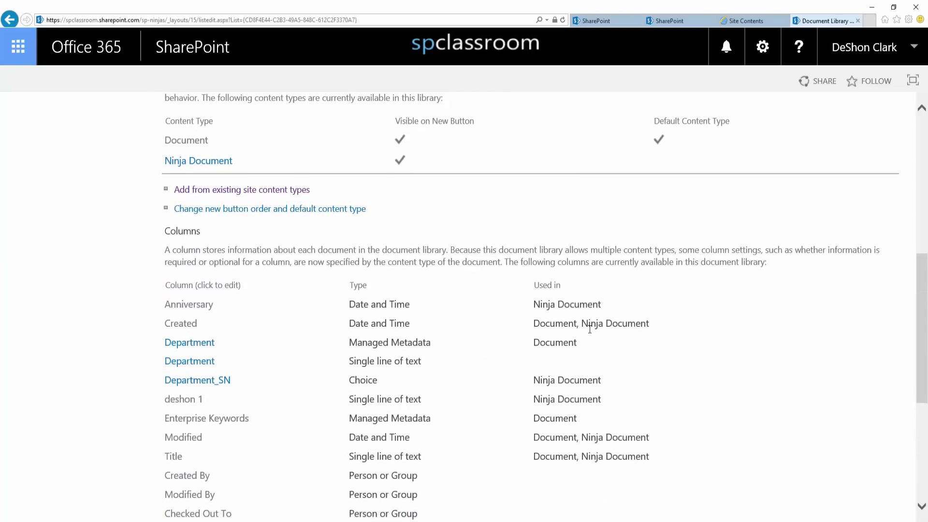
pyautogui.tripleClick(542, 326)
pyautogui.click(603, 340)
pyautogui.scroll(10, 543, 320)
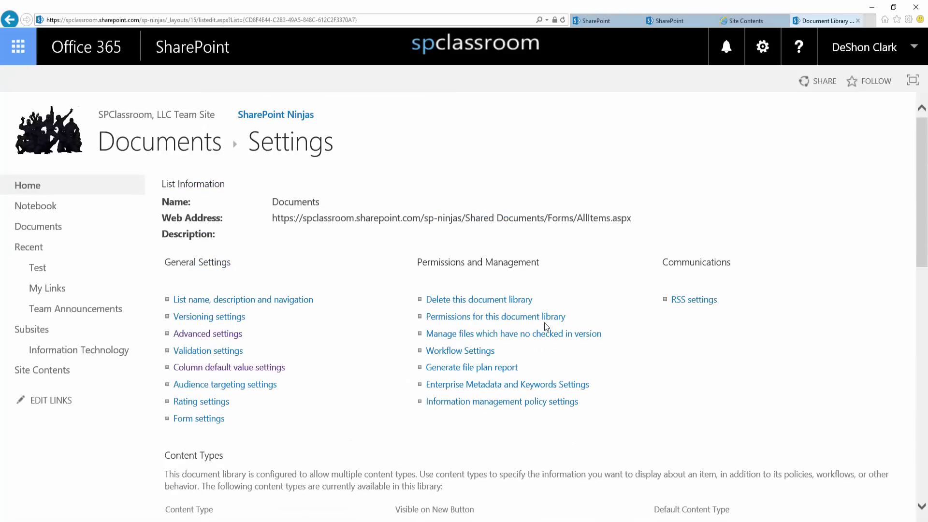
pyautogui.click(186, 144)
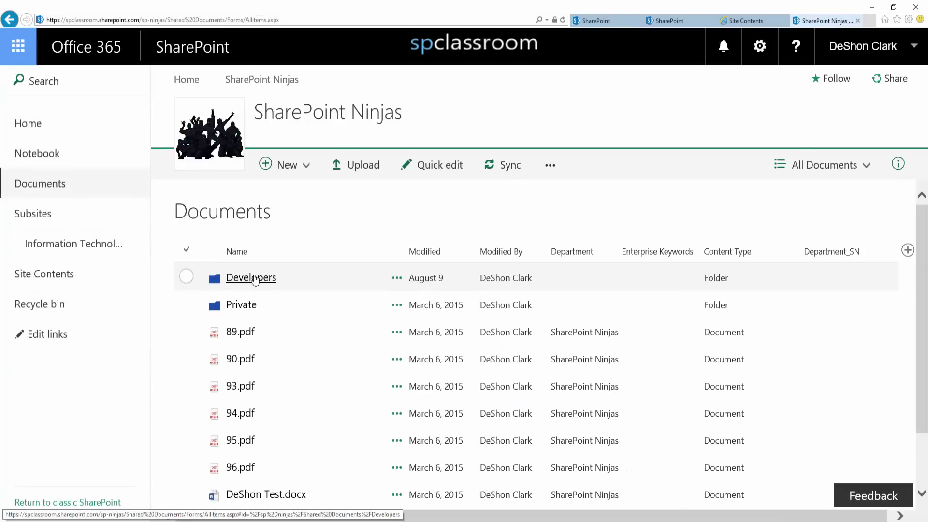
pyautogui.click(306, 165)
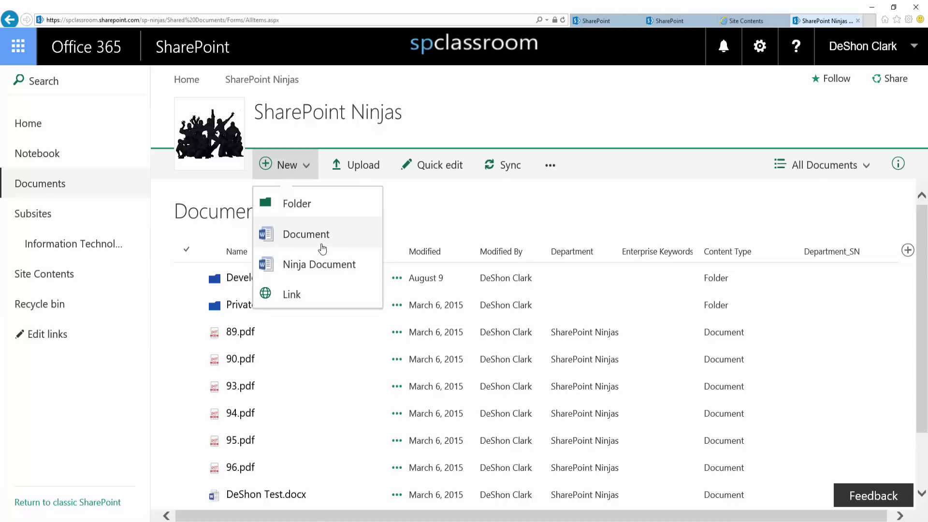
pyautogui.click(411, 213)
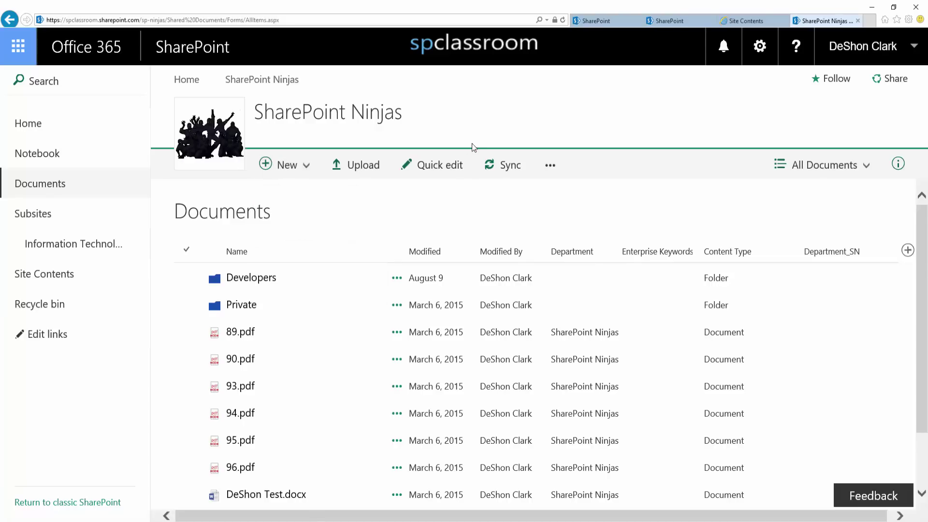
pyautogui.click(299, 170)
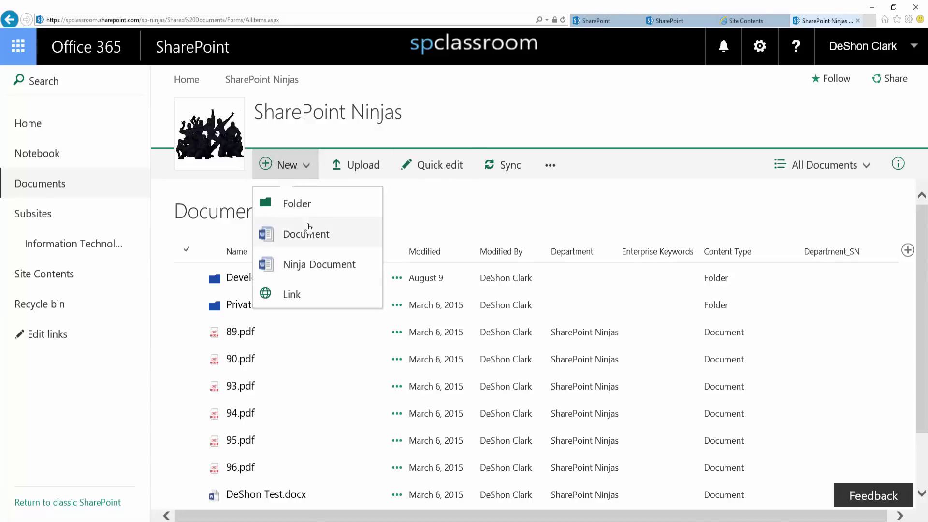
pyautogui.click(414, 229)
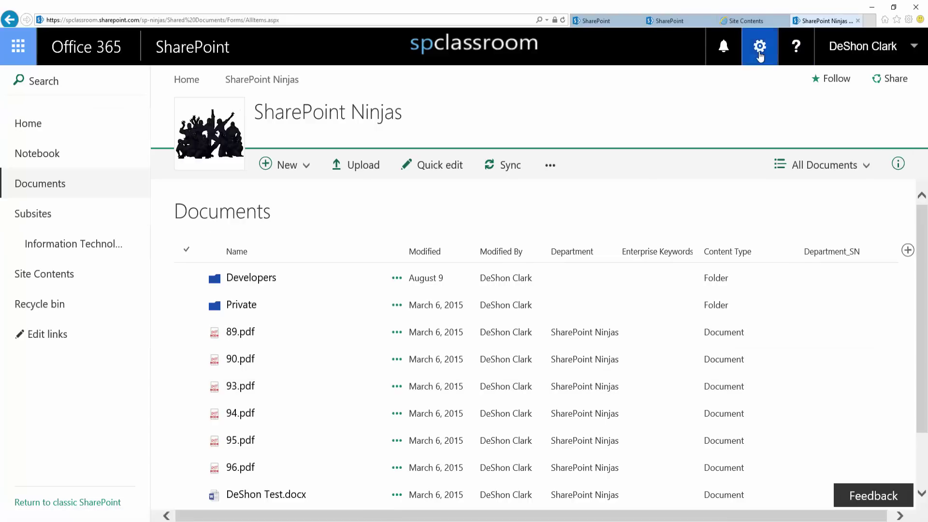
# Open the Documents library settings and review its Content Types section
pyautogui.click(760, 45)
pyautogui.click(710, 194)
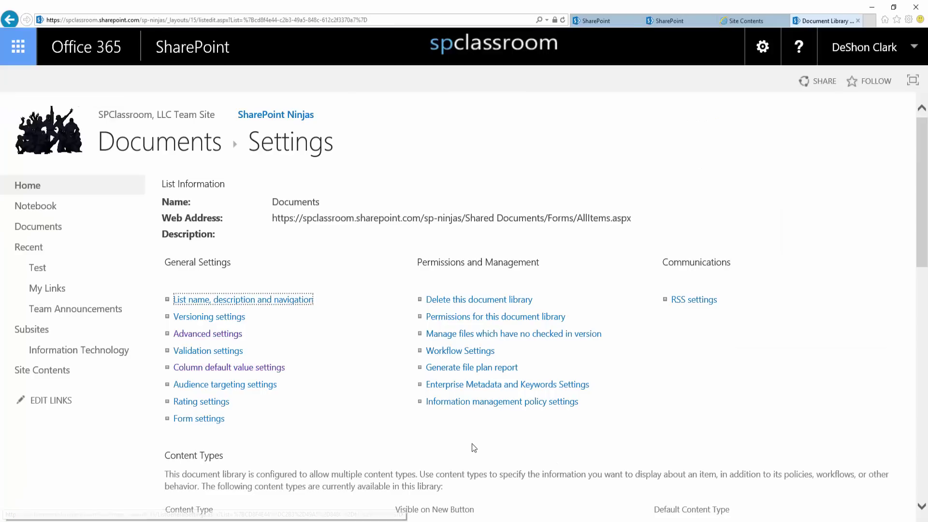
pyautogui.scroll(-5, 472, 443)
pyautogui.moveTo(165, 250); pyautogui.dragTo(219, 248)
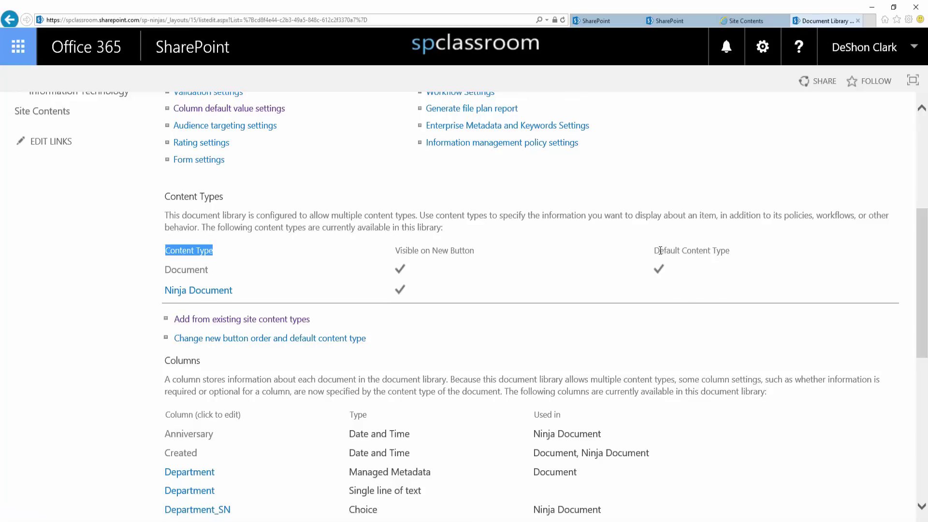
pyautogui.moveTo(654, 251); pyautogui.dragTo(729, 251)
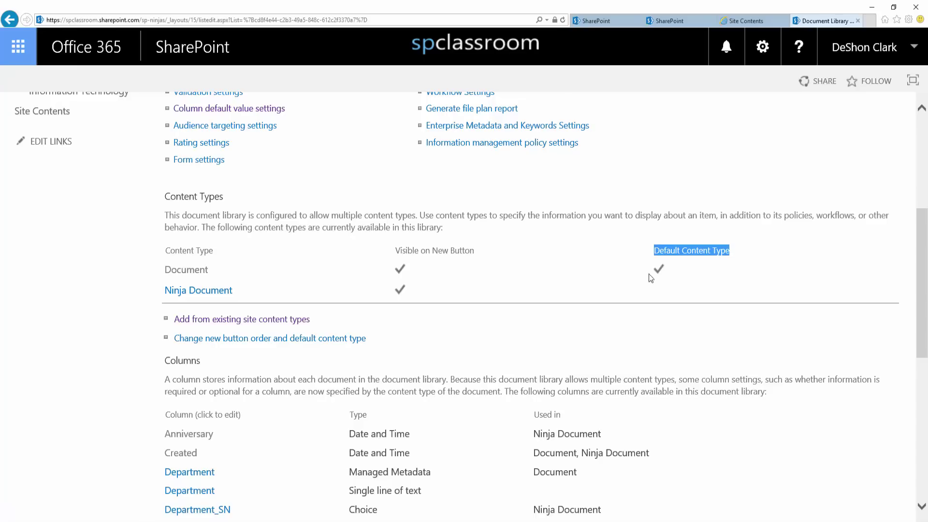
# Put Ninja Document at position 1 in the new-item order and hide Document
pyautogui.click(195, 340)
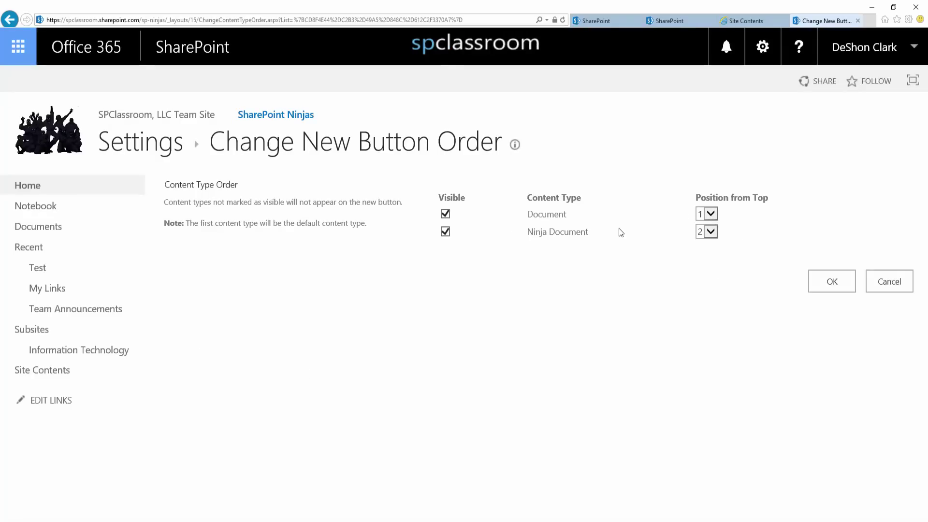
pyautogui.click(711, 232)
pyautogui.click(703, 221)
pyautogui.click(446, 214)
pyautogui.click(841, 286)
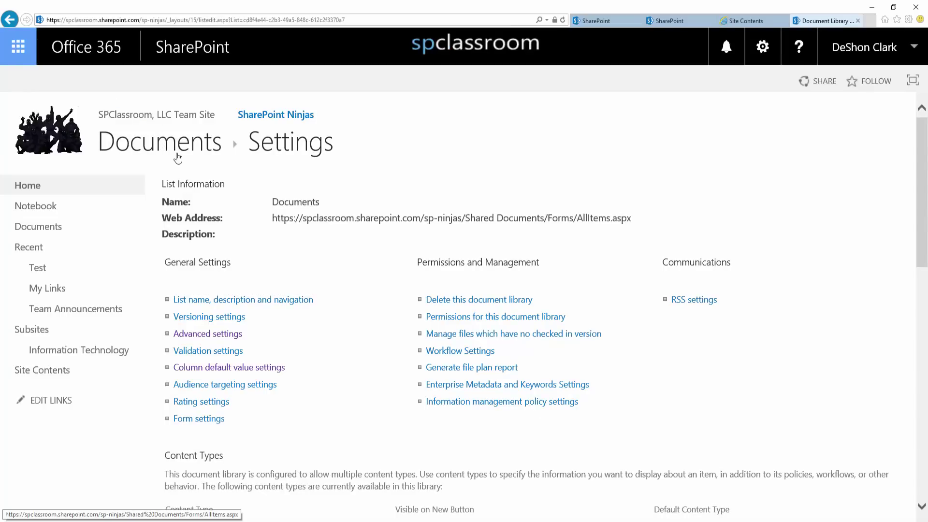
# Return to the Documents list and confirm the New callout offers only Ninja Document
pyautogui.click(181, 151)
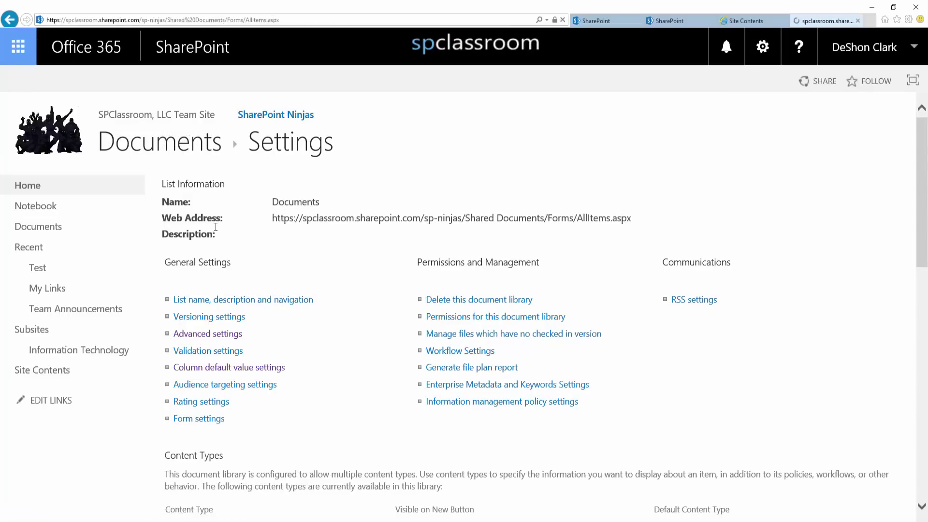
pyautogui.click(170, 187)
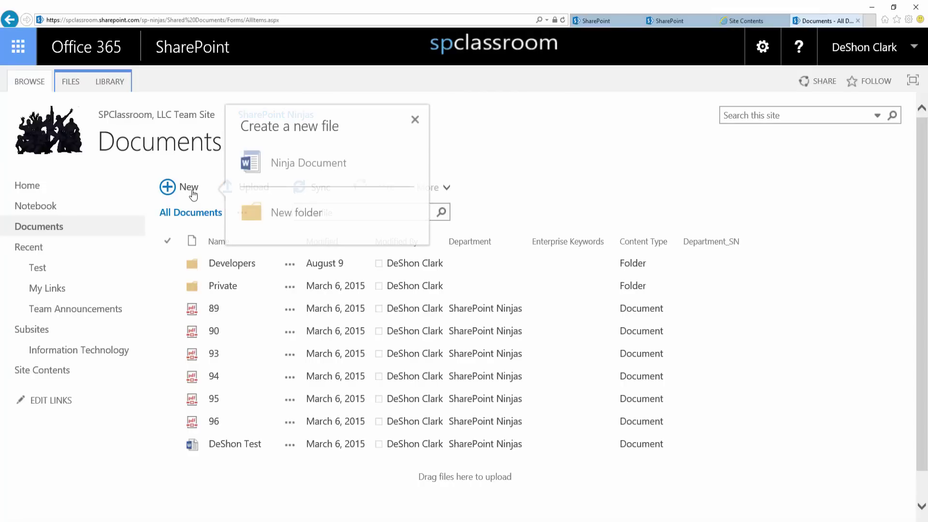
pyautogui.click(504, 176)
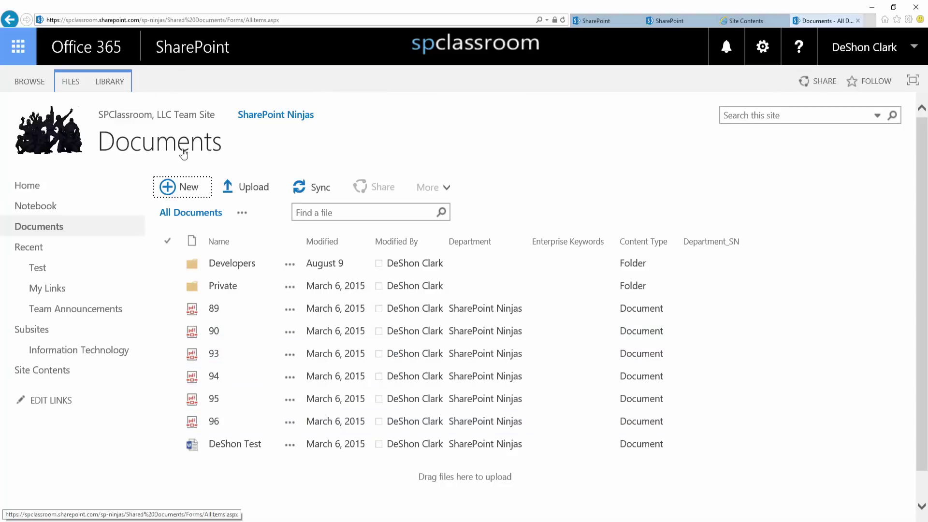
pyautogui.click(193, 187)
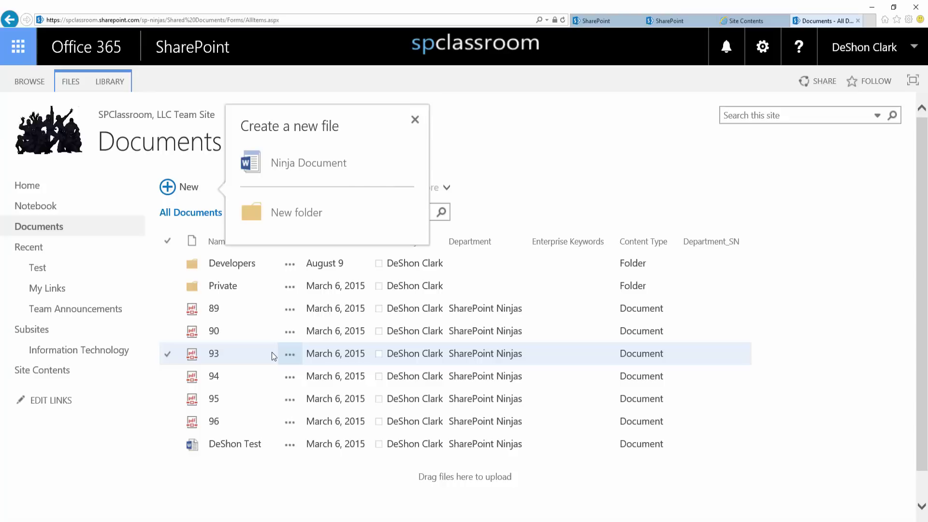
pyautogui.click(590, 439)
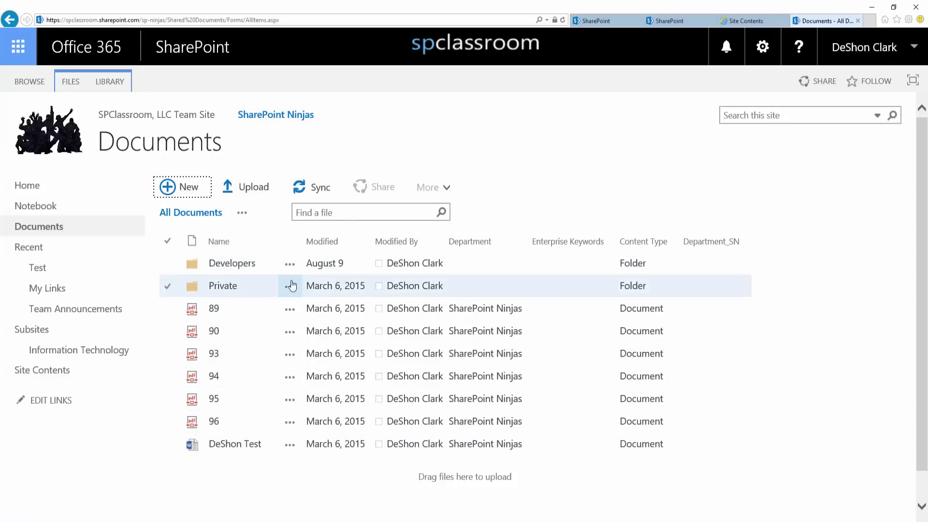
# Search the site for contenttype="Ninja Document"
pyautogui.click(754, 117)
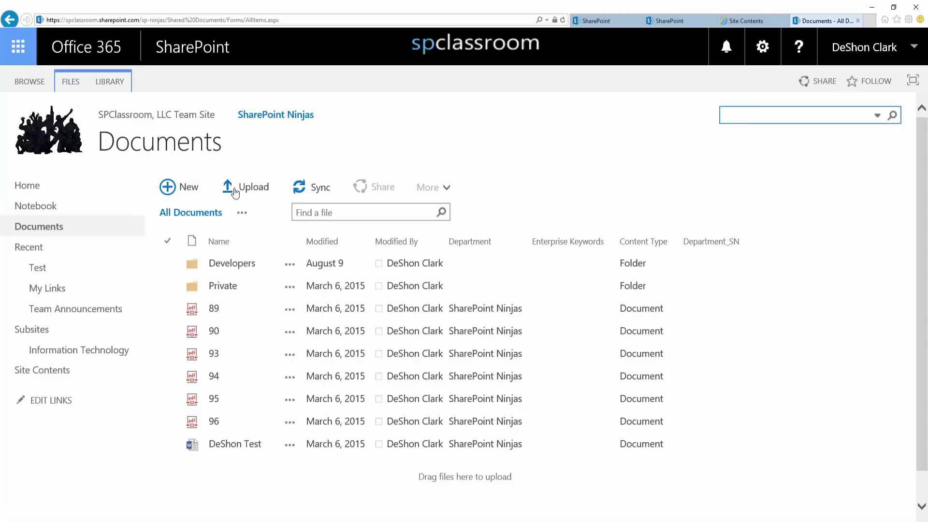
pyautogui.click(242, 214)
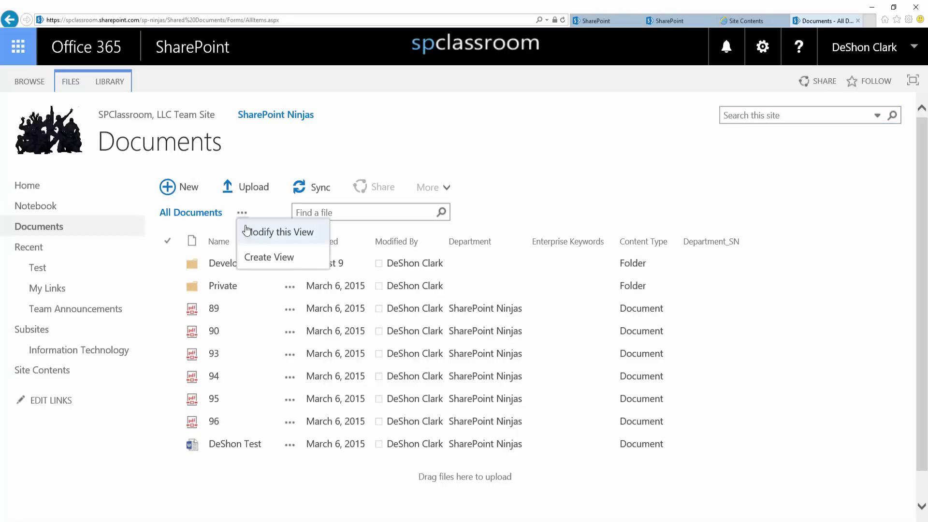
pyautogui.click(168, 189)
pyautogui.click(800, 115)
pyautogui.click(802, 116)
pyautogui.write('contenttype')
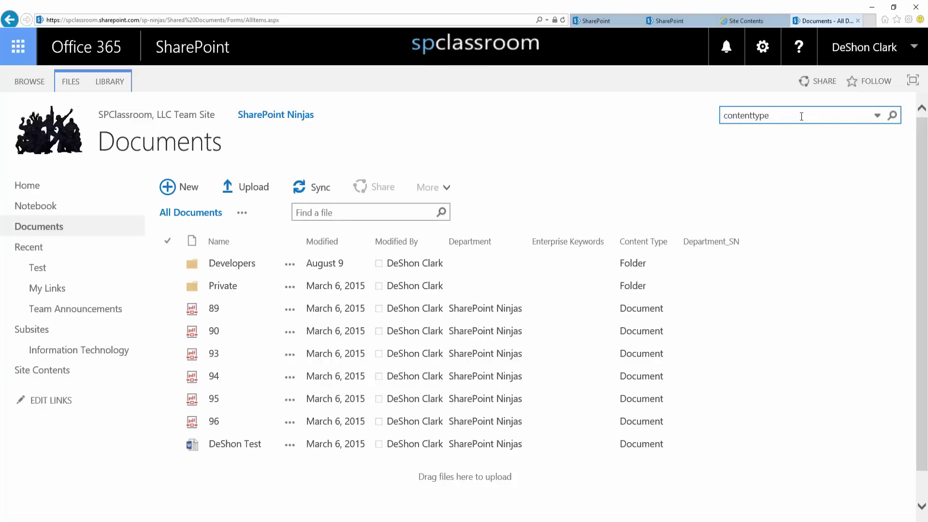
pyautogui.write('="Ninja Document"')
pyautogui.press('Return')
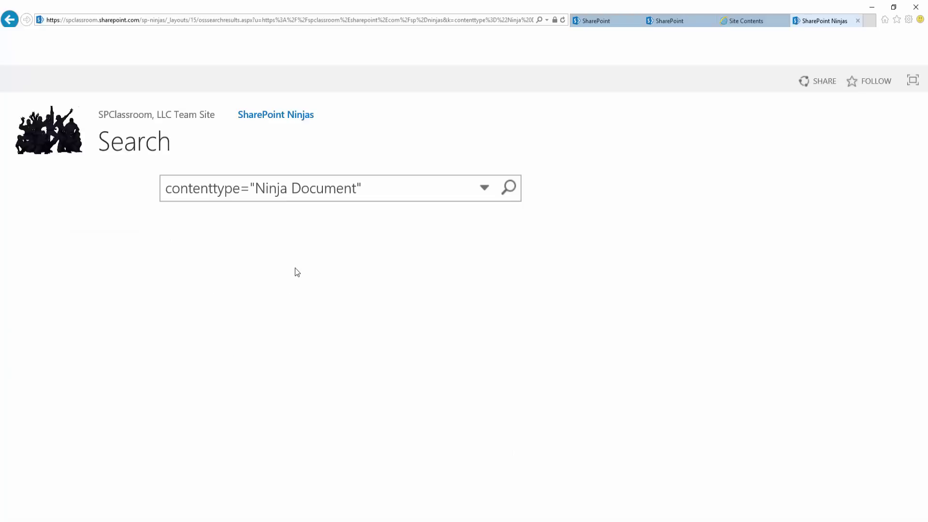
# Change the query to "Ninja Documents", then to contenttype="Document" and run it
pyautogui.click(358, 189)
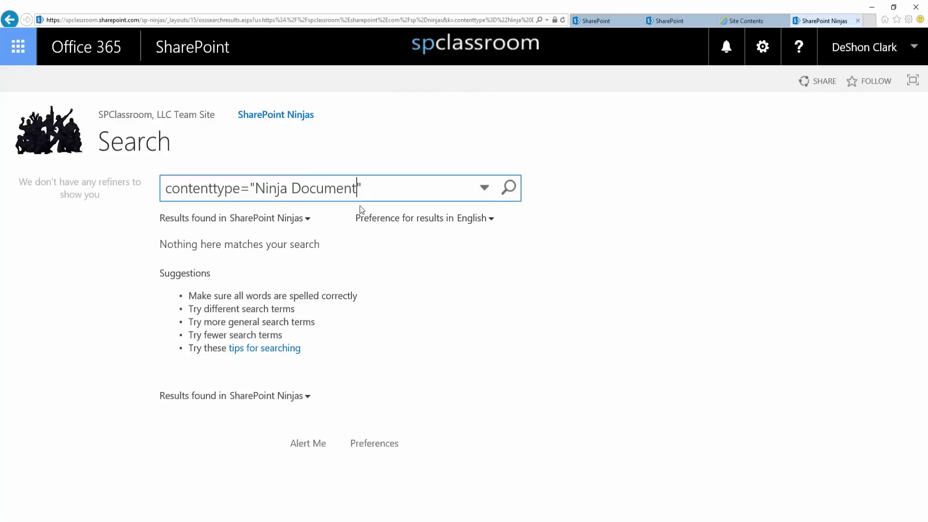
pyautogui.write('s')
pyautogui.click(292, 188)
pyautogui.write('\\\\')
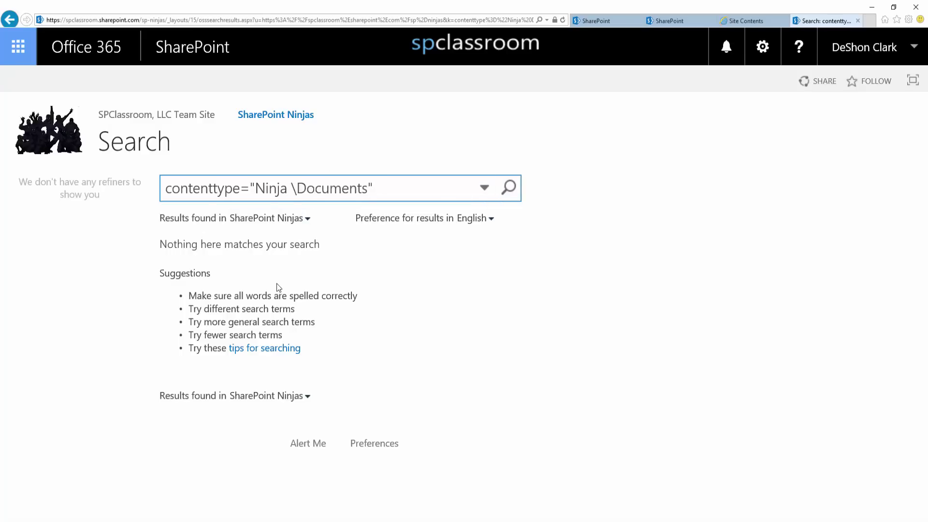
pyautogui.press('BackSpace')
pyautogui.press('BackSpace')
pyautogui.press('BackSpace')
pyautogui.press('BackSpace')
pyautogui.press('BackSpace')
pyautogui.press('BackSpace')
pyautogui.press('BackSpace')
pyautogui.press('BackSpace')
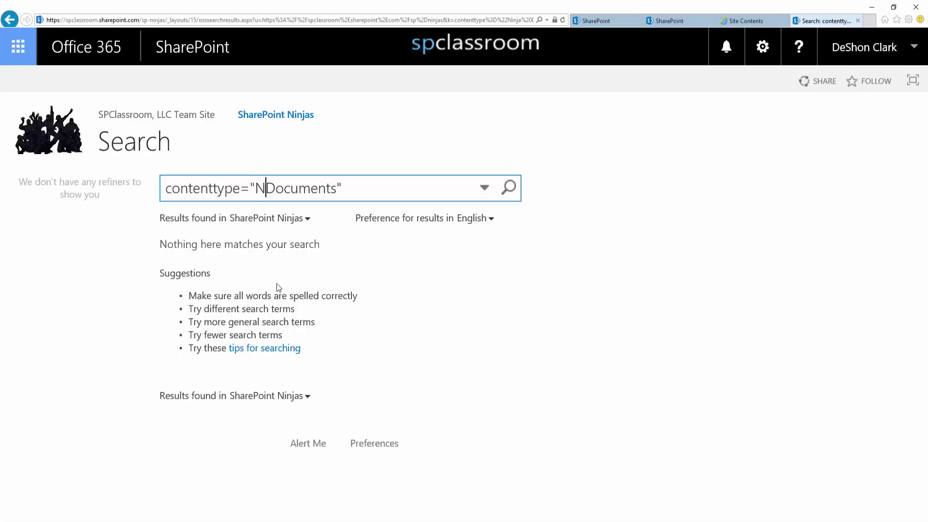
pyautogui.press('Right')
pyautogui.press('Right')
pyautogui.press('Right')
pyautogui.press('Right')
pyautogui.press('Right')
pyautogui.press('Right')
pyautogui.press('Right')
pyautogui.press('Right')
pyautogui.press('Delete')
pyautogui.press('Return')
# Go back in the browser to the Documents library list
pyautogui.moveTo(277, 285)
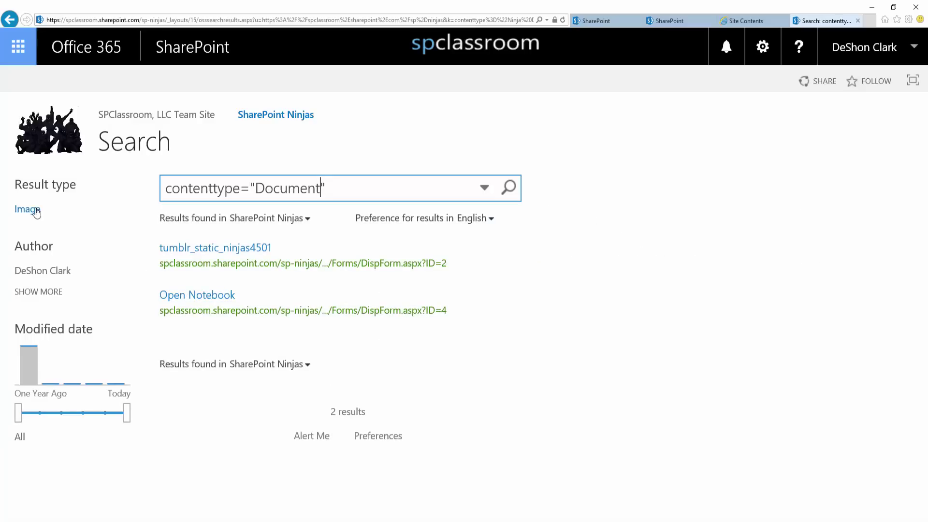
pyautogui.click(10, 20)
pyautogui.click(10, 20)
pyautogui.click(10, 20)
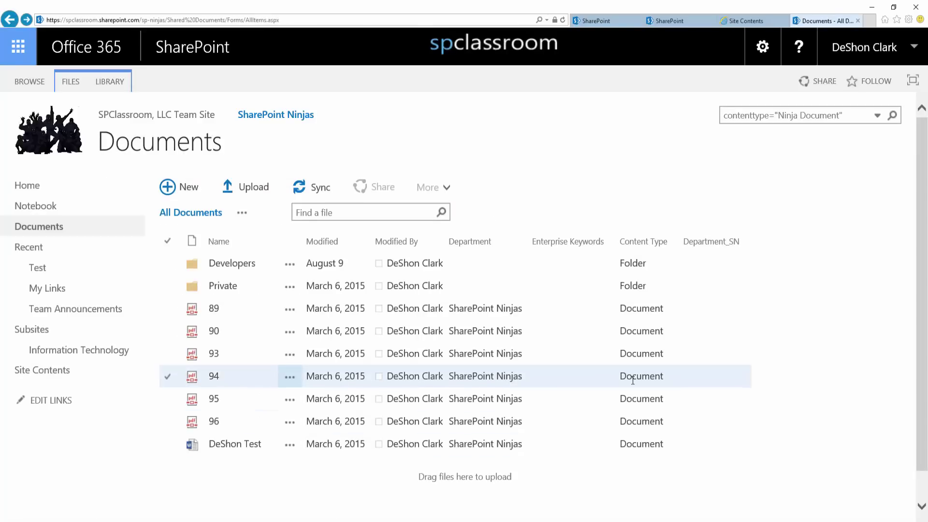
# Change 95.pdf's Content Type to Ninja Document in its properties and save
pyautogui.click(288, 406)
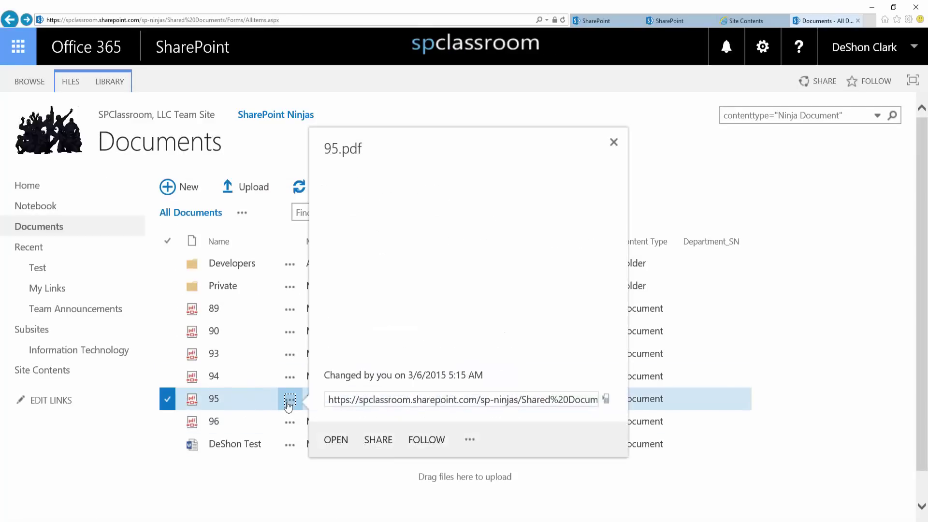
pyautogui.click(466, 462)
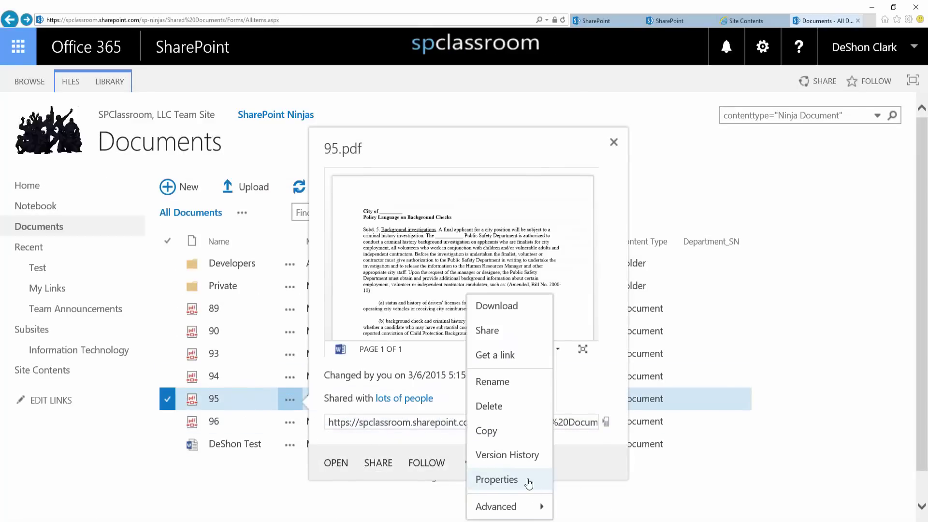
pyautogui.click(524, 479)
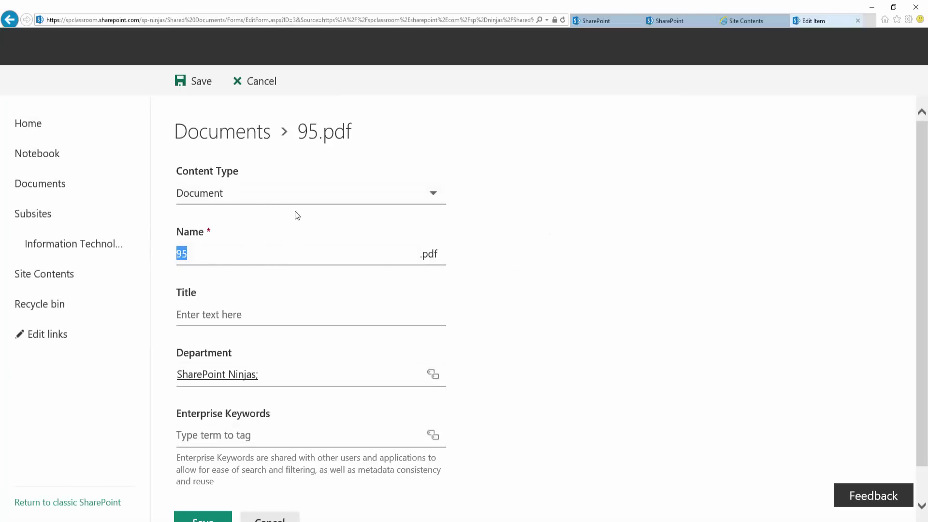
pyautogui.click(263, 195)
pyautogui.click(261, 227)
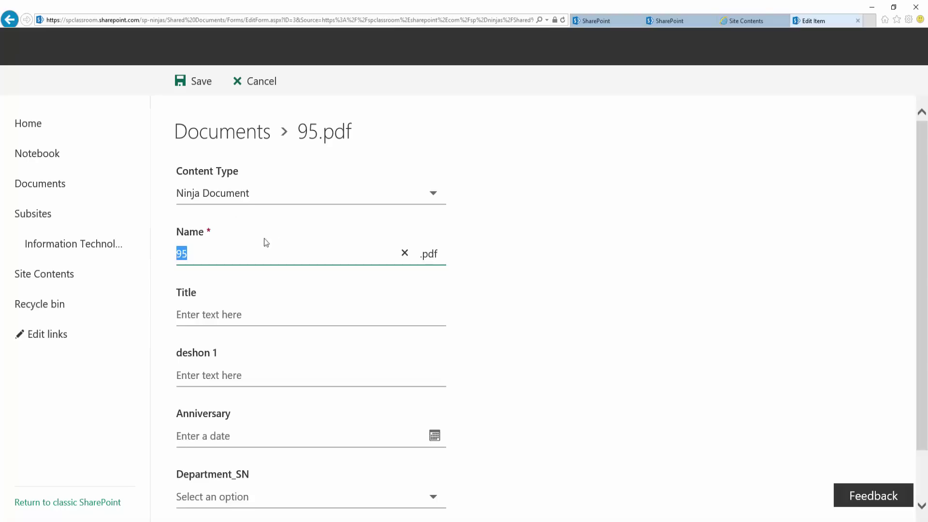
pyautogui.click(686, 377)
pyautogui.scroll(-2, 686, 380)
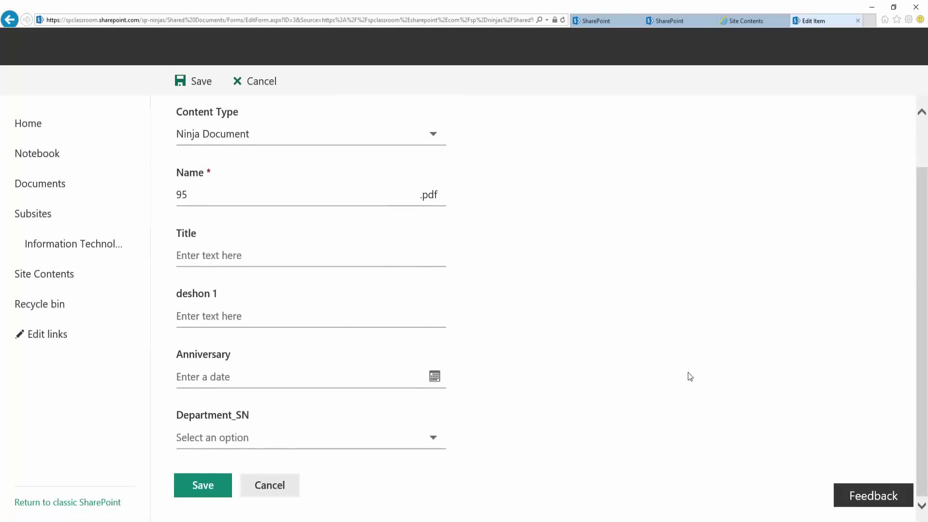
pyautogui.click(184, 492)
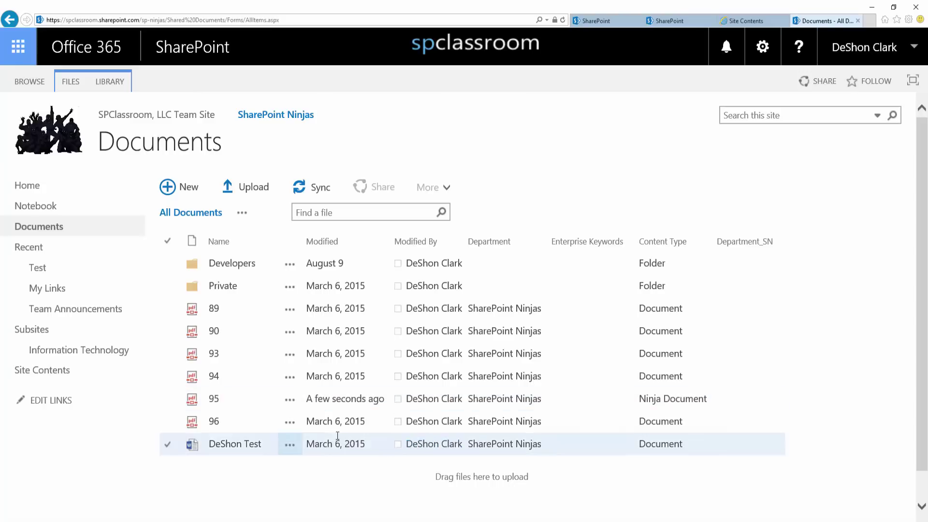
# Search the site again for contenttype="Ninja Document", still getting no matches
pyautogui.click(782, 114)
pyautogui.write('co')
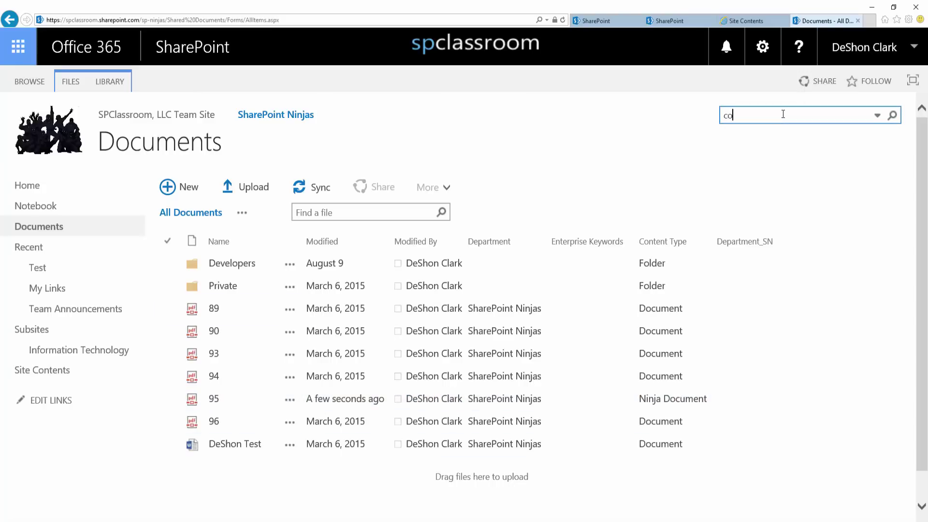
pyautogui.write('ntenttype=""Ninja Document')
pyautogui.press('Return')
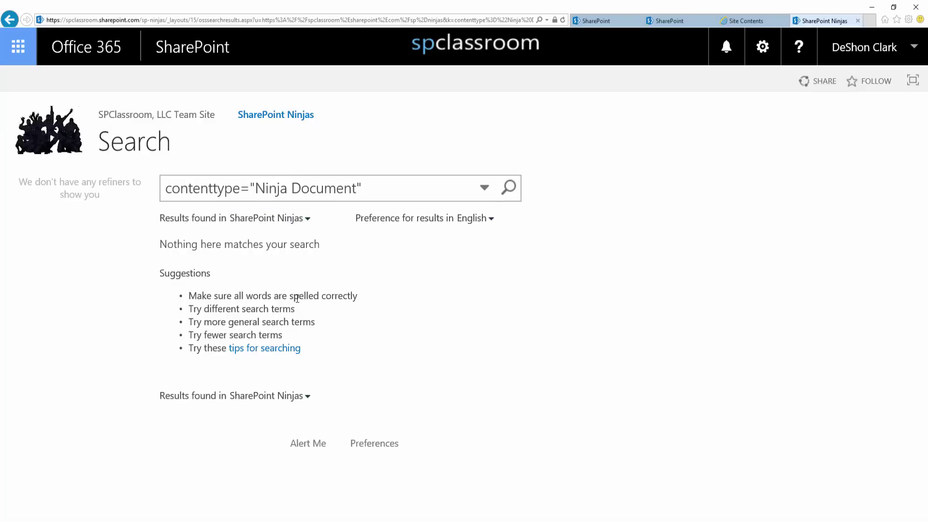
# Switch the search scope from SharePoint Ninjas to Everything and rerun the Ninja Document query
pyautogui.click(264, 223)
pyautogui.click(263, 243)
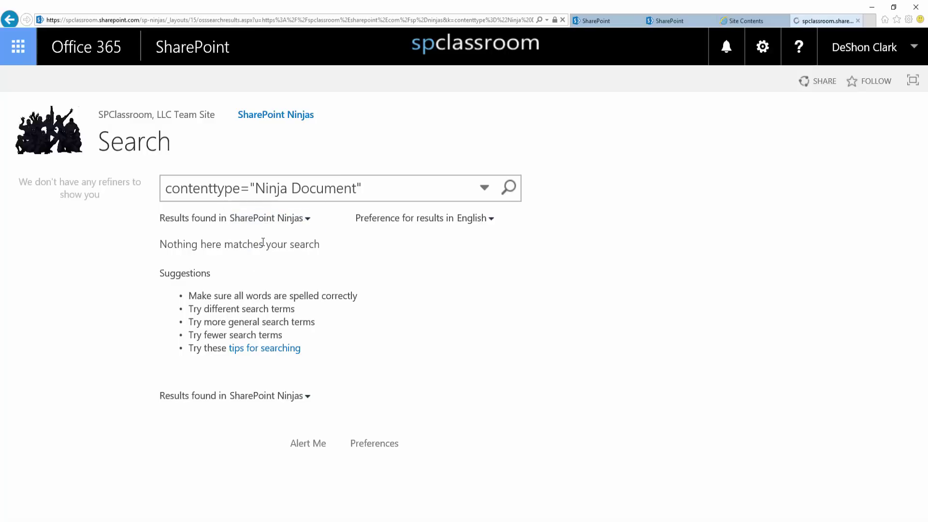
pyautogui.click(508, 188)
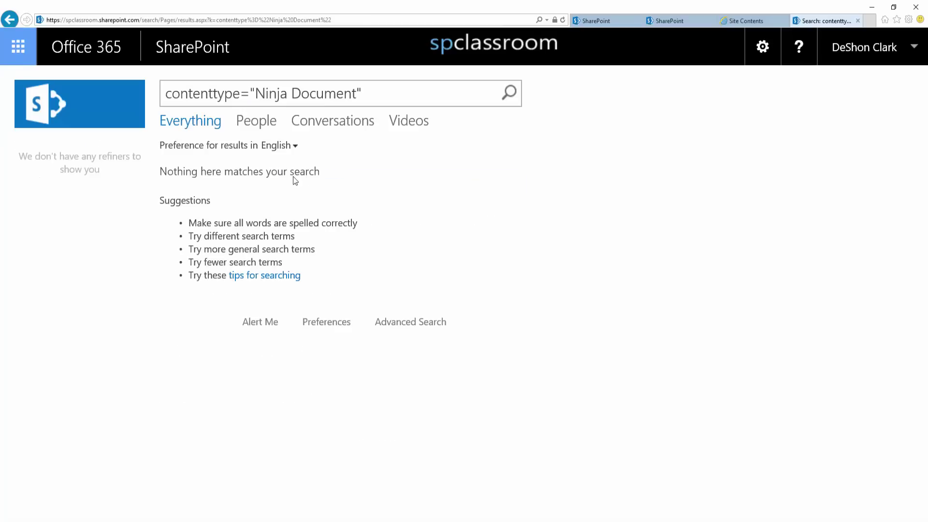
pyautogui.click(509, 92)
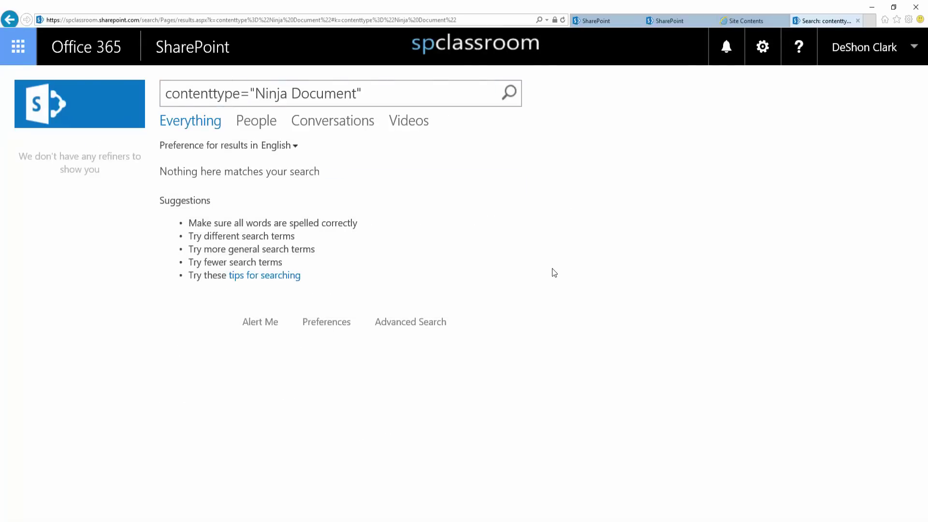